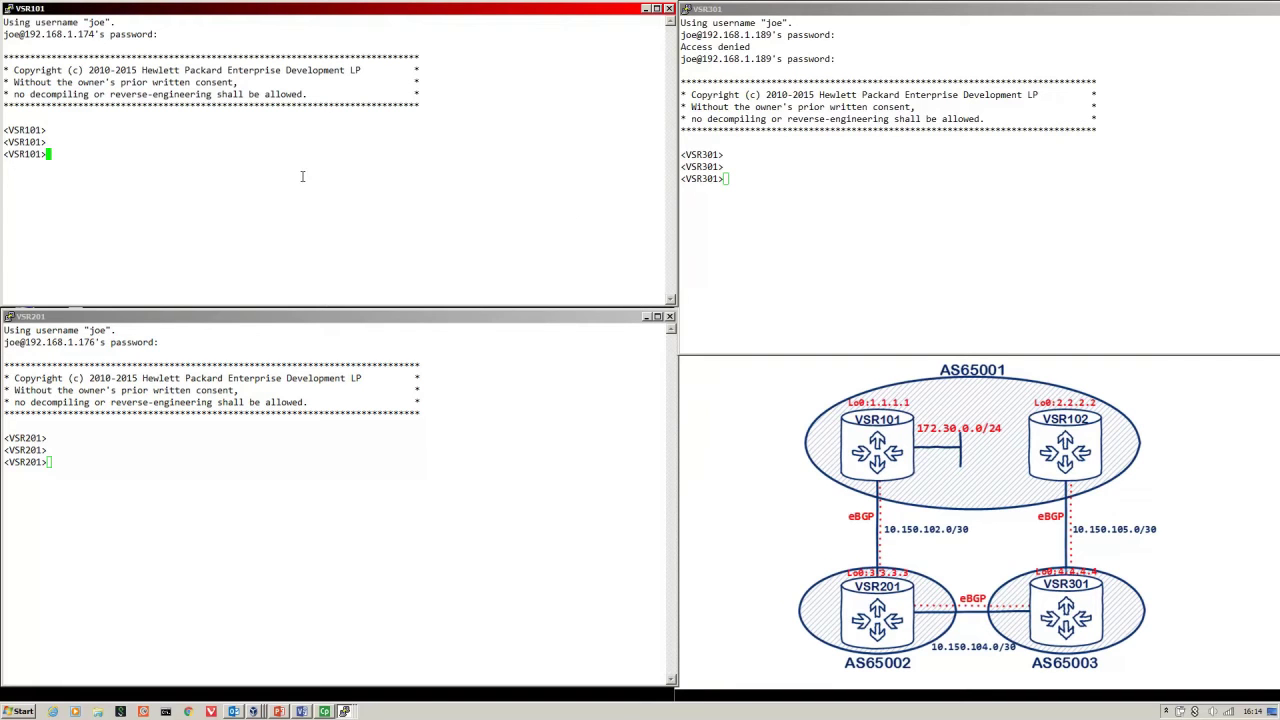
# - Display the brief IP interface summary on VSR101
pyautogui.write('dis ip int brie')
pyautogui.press('Tab')
pyautogui.press('Return')
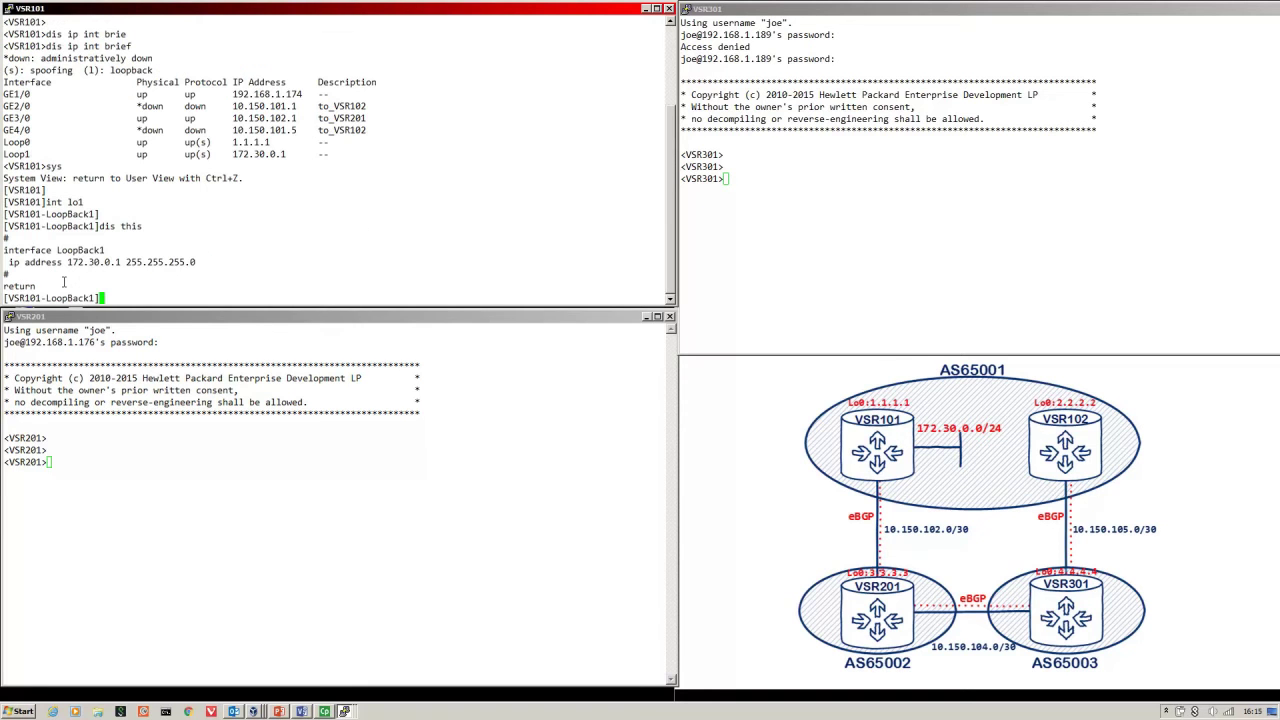
# - Enter the IPv4 unicast address family of BGP 65001 on VSR101 and display its current configuration
pyautogui.write('bgp 65001')
pyautogui.press('Return')
pyautogui.press('Return')
pyautogui.press('Return')
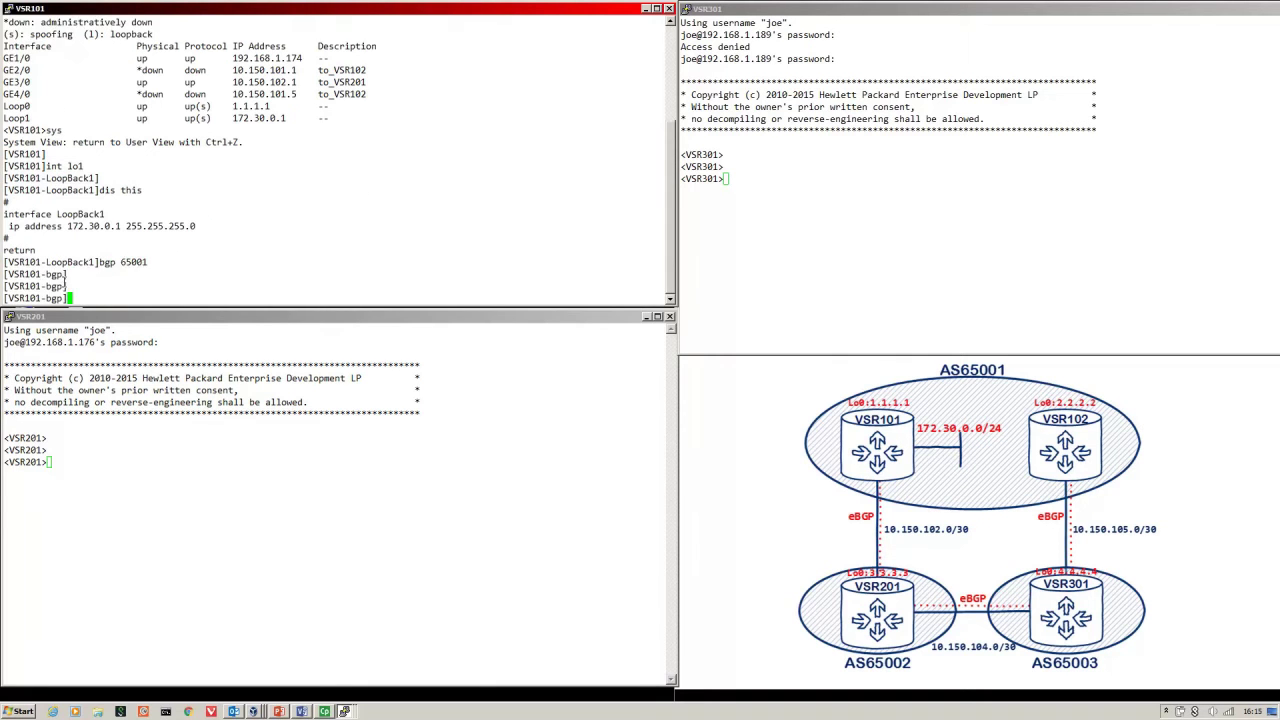
pyautogui.write('add')
pyautogui.press('Tab')
pyautogui.write('ipv4 uni')
pyautogui.press('Tab')
pyautogui.press('Return')
pyautogui.press('Return')
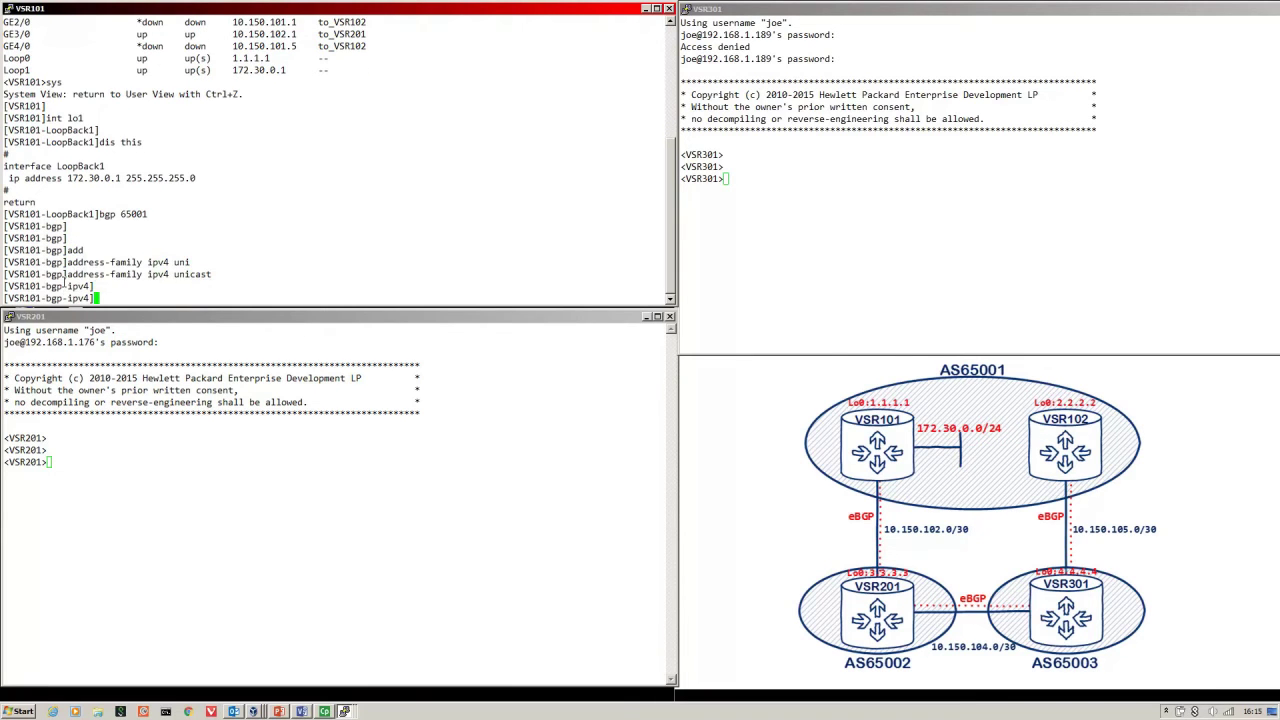
pyautogui.write('dis this')
pyautogui.press('Return')
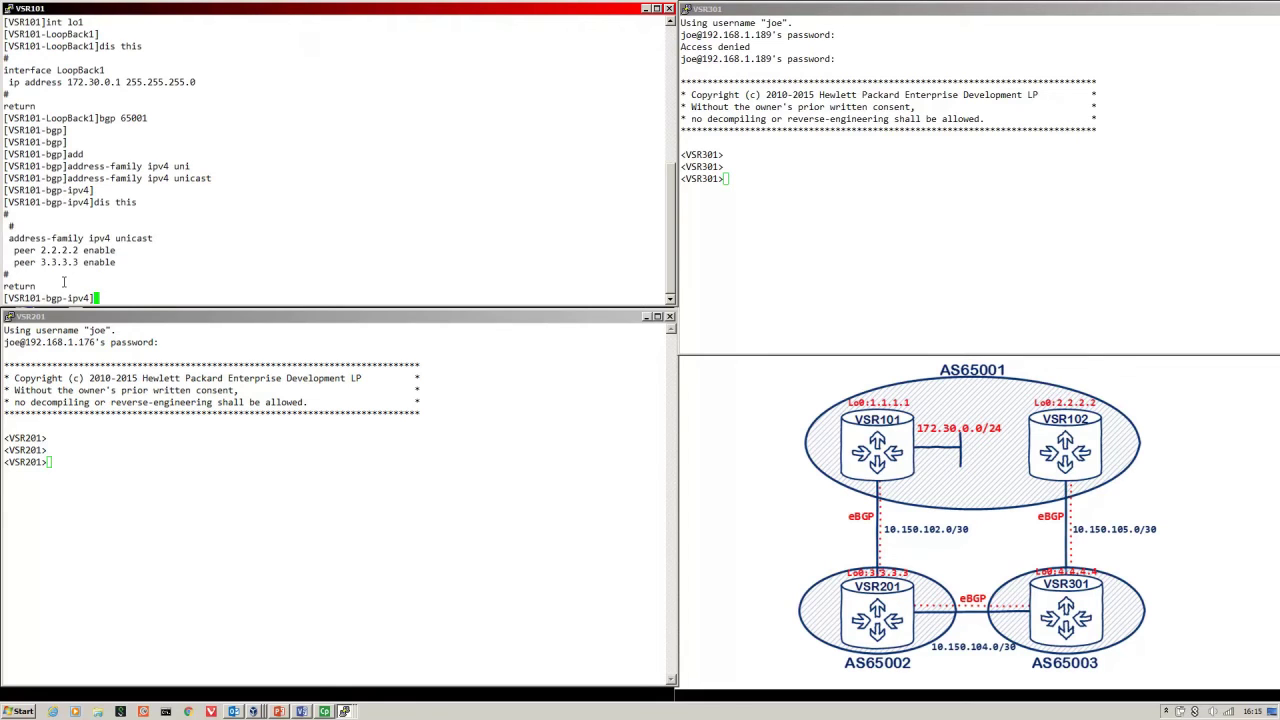
# - Advertise the network 172.30.0.0 with mask length 24 in VSR101's BGP IPv4 address family
pyautogui.write('net')
pyautogui.press('Tab')
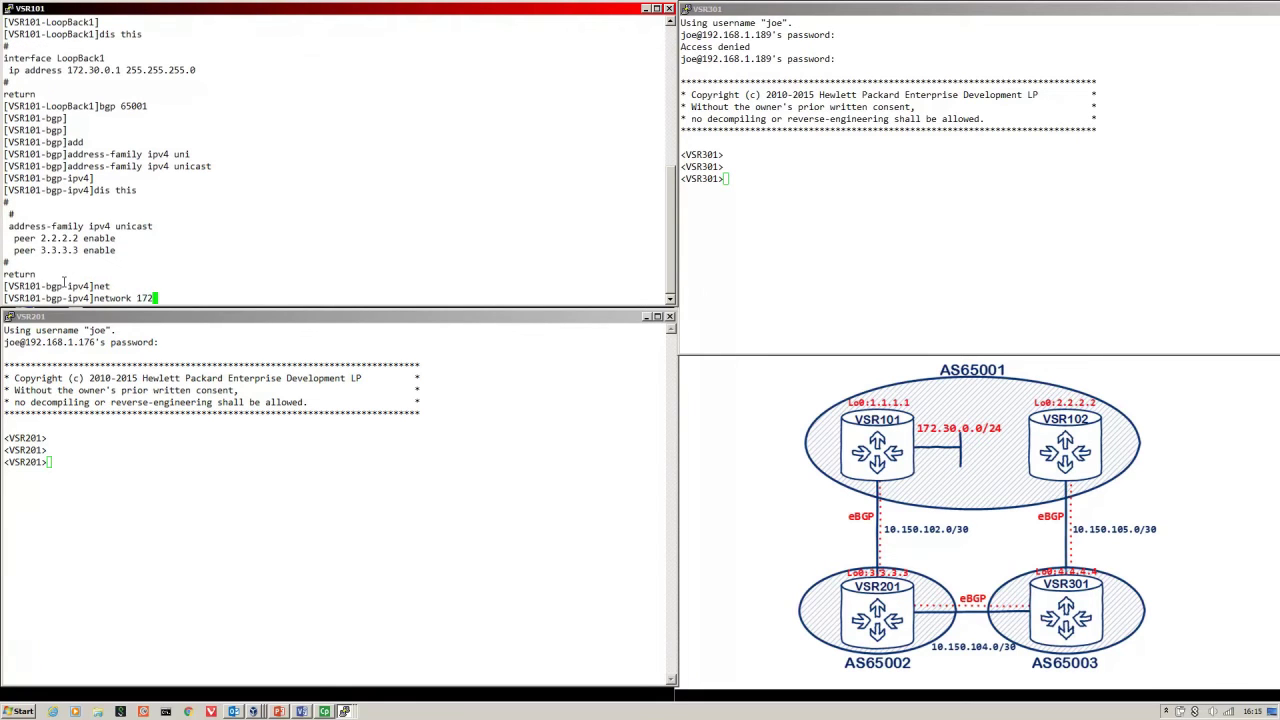
pyautogui.write('.1')
pyautogui.press('BackSpace')
pyautogui.write('30.0.0 24')
pyautogui.press('Return')
pyautogui.press('Return')
pyautogui.press('Return')
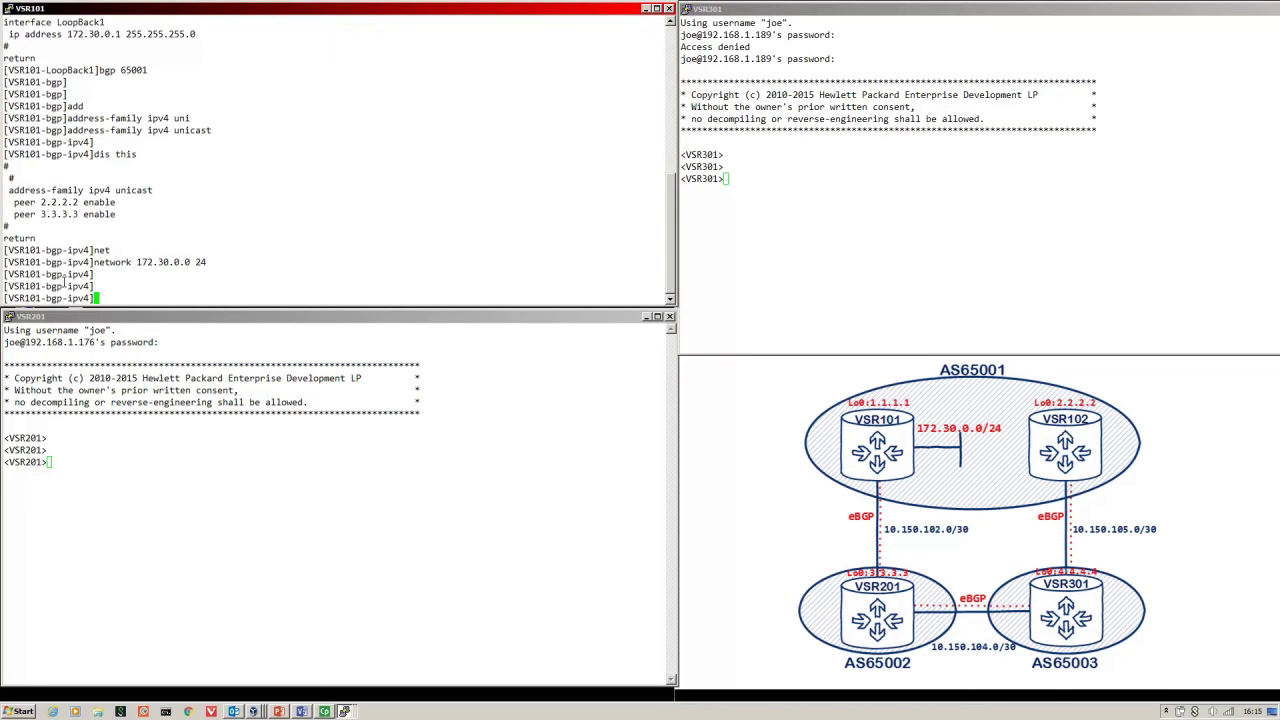
# - Return VSR101 to user view and display its BGP IPv4 routing table, including the details for 172.30.0.0
pyautogui.hotkey('ctrl', 'z')
pyautogui.write('dis bgp ')
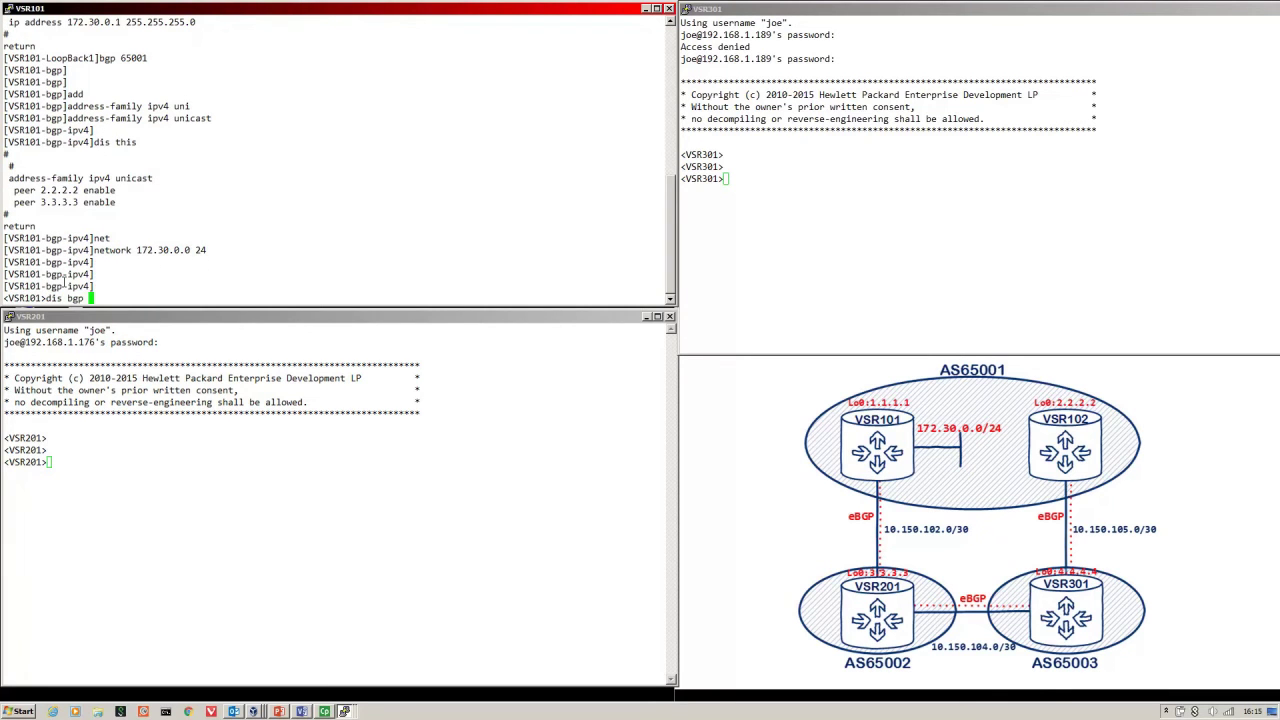
pyautogui.write('rout ipv4')
pyautogui.press('Return')
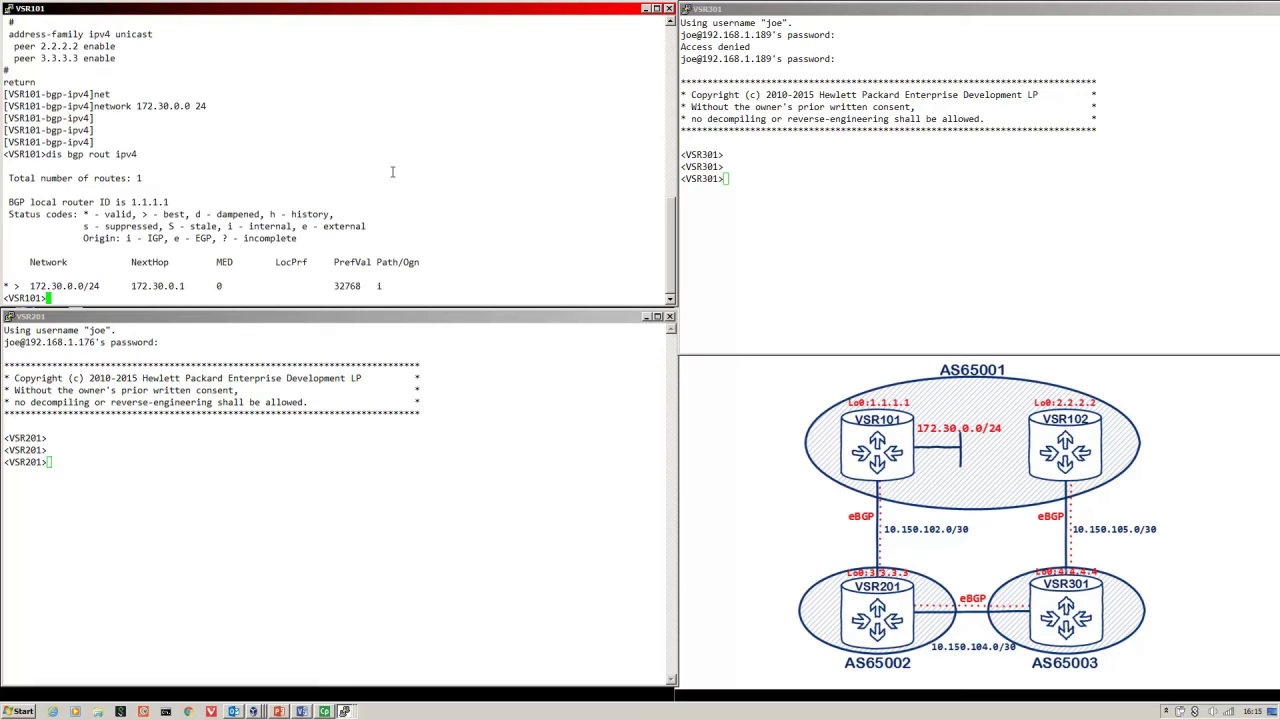
pyautogui.press('Up')
pyautogui.write('172.30.0.0')
pyautogui.press('Return')
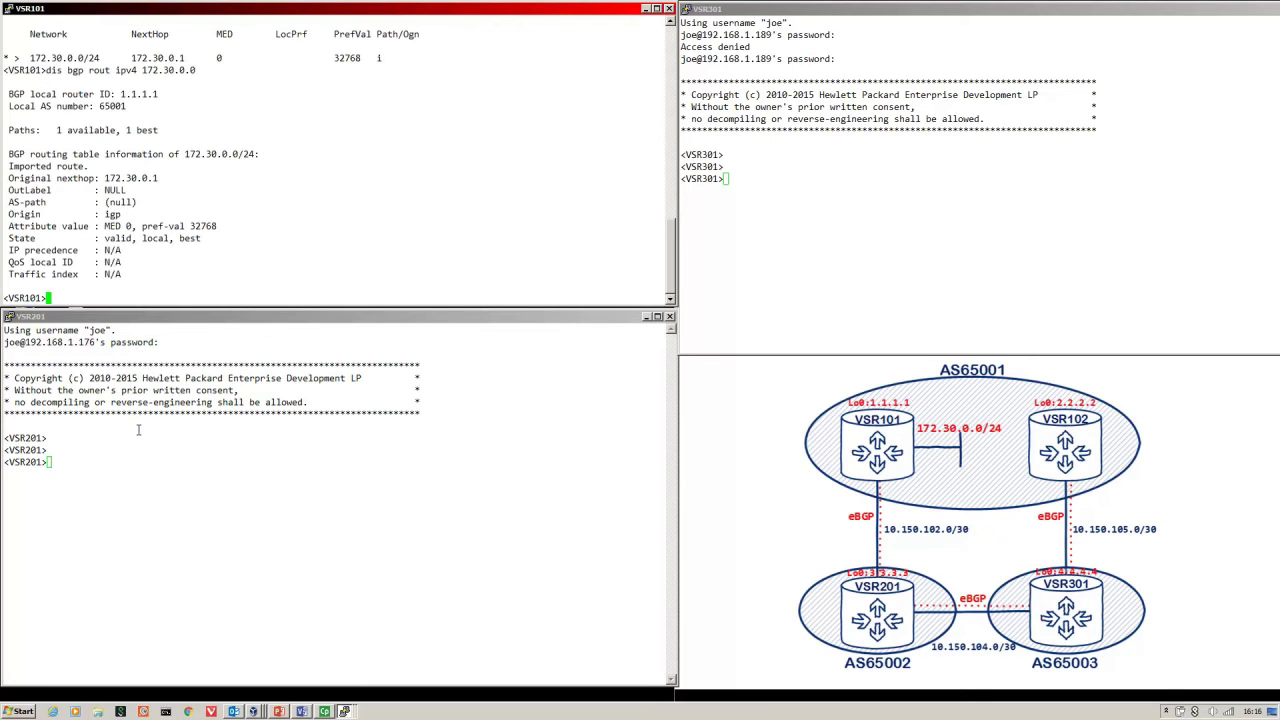
# - Display the BGP IPv4 routing table on VSR201 with the details for 172.30.0.0, and highlight the route's AS-path
pyautogui.click(139, 458)
pyautogui.write('dis bgp rout ipv4')
pyautogui.press('Return')
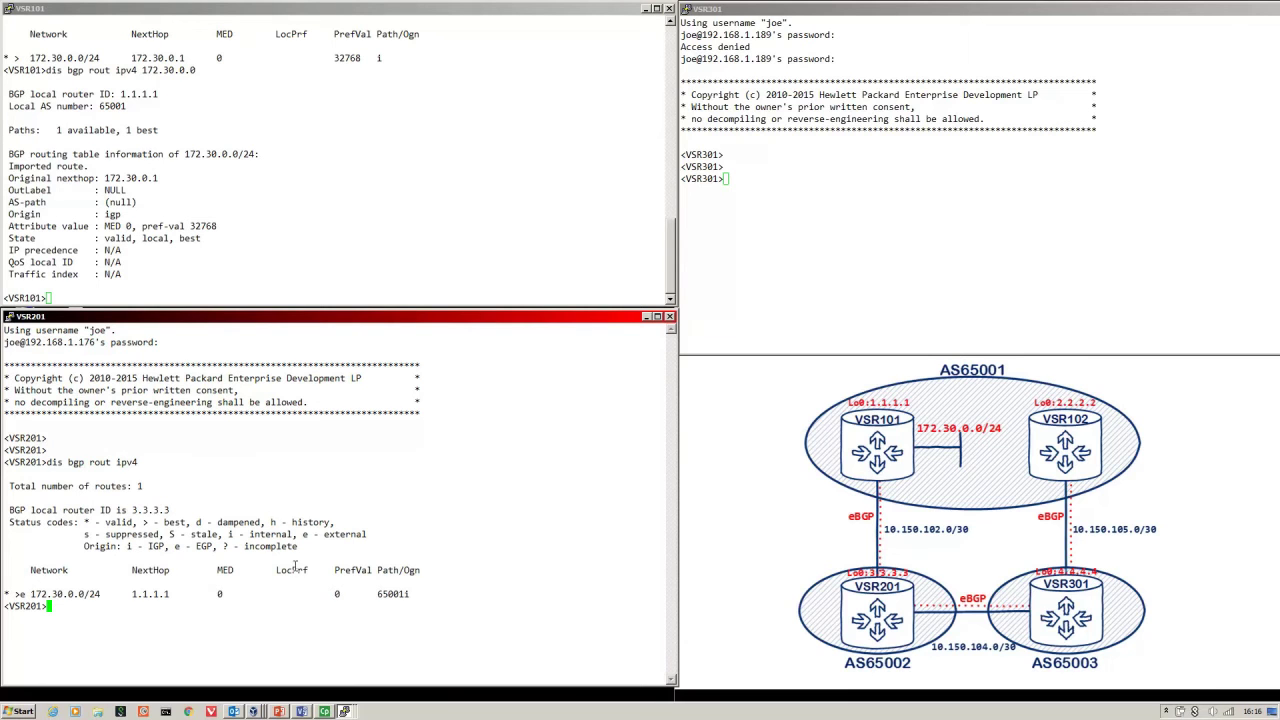
pyautogui.press('Up')
pyautogui.write('172.30.0.0')
pyautogui.press('Return')
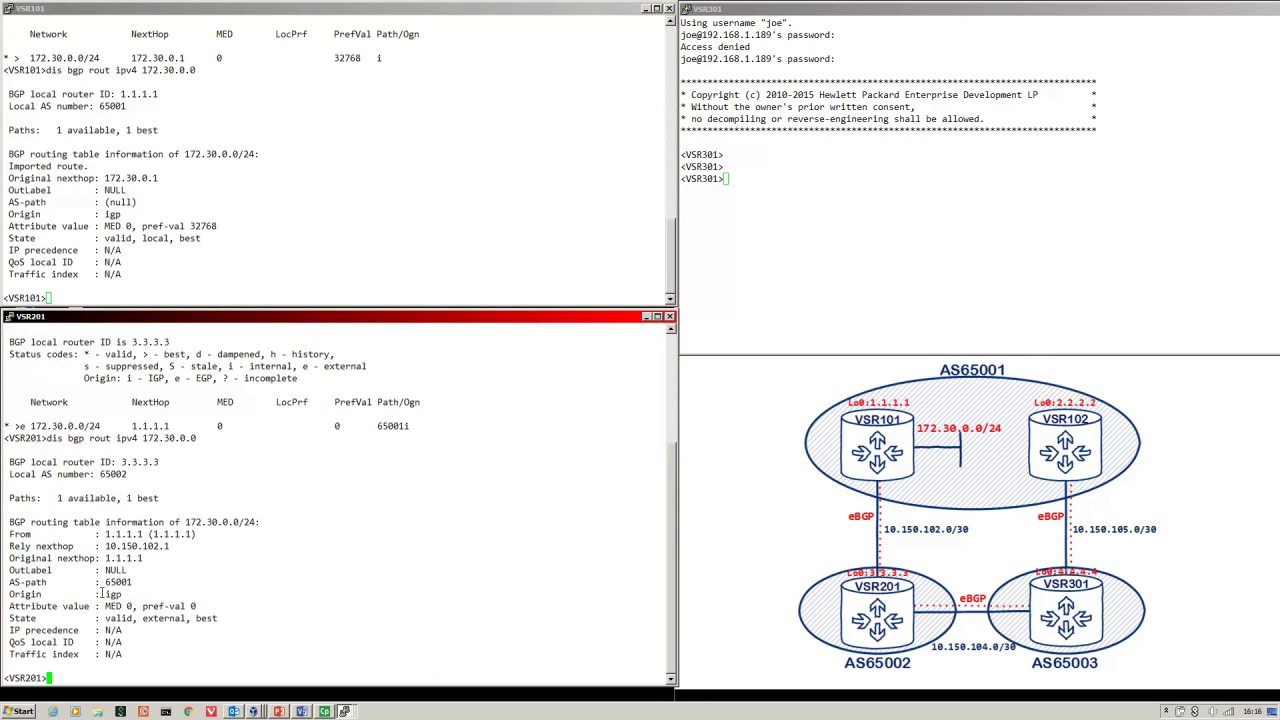
pyautogui.moveTo(137, 581); pyautogui.dragTo(104, 582)
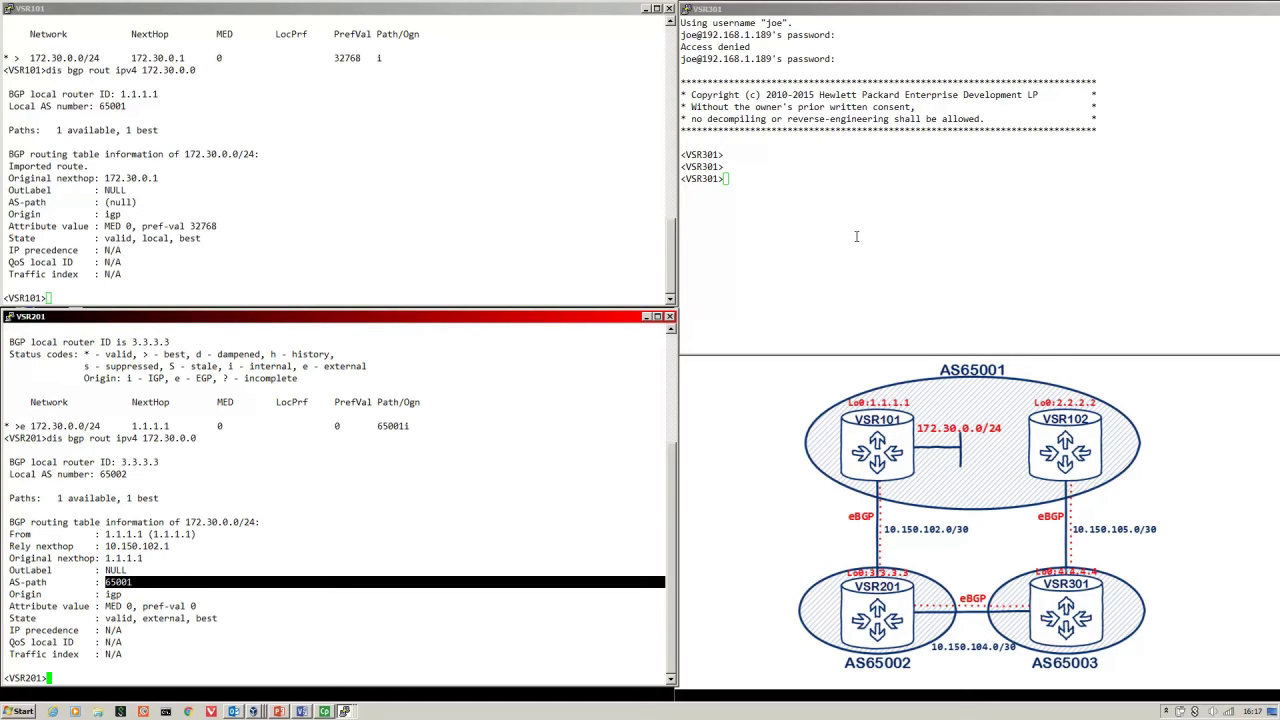
# - Display the BGP IPv4 route details for 172.30.0.0 on VSR301 and highlight the AS-path
pyautogui.click(880, 178)
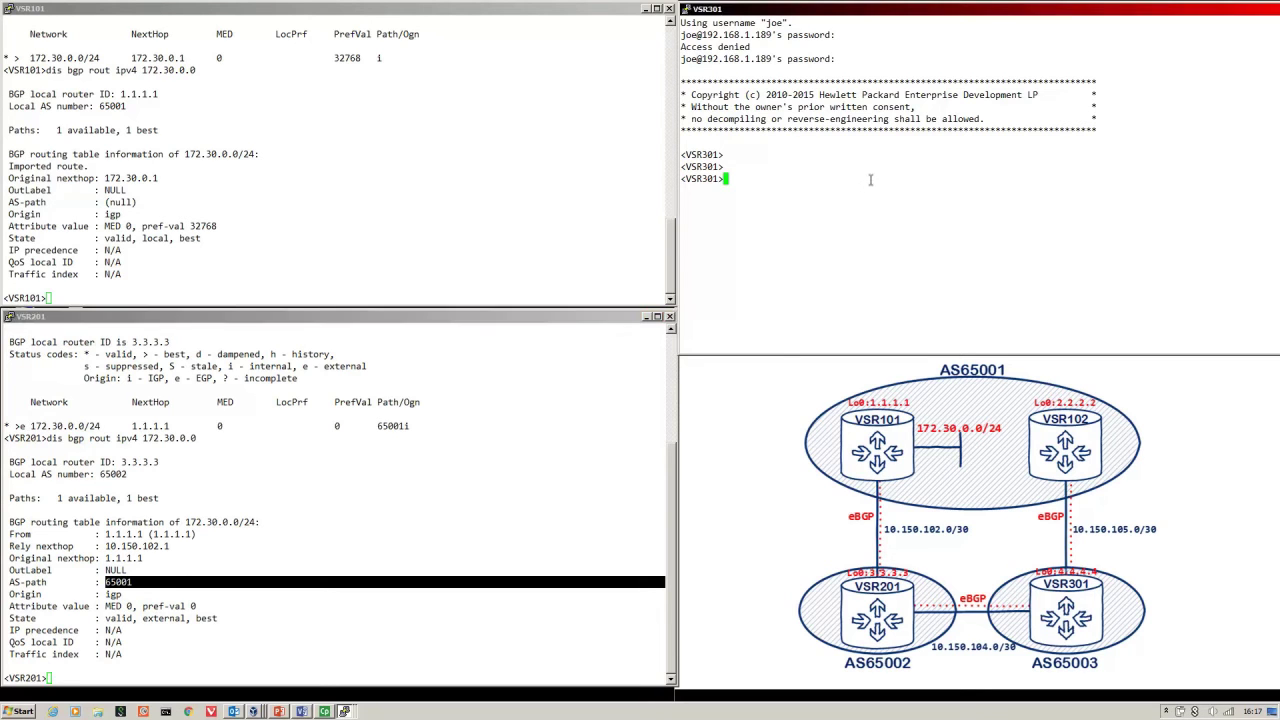
pyautogui.write('dis bgp rout ipv4 172.30.0.0')
pyautogui.press('Return')
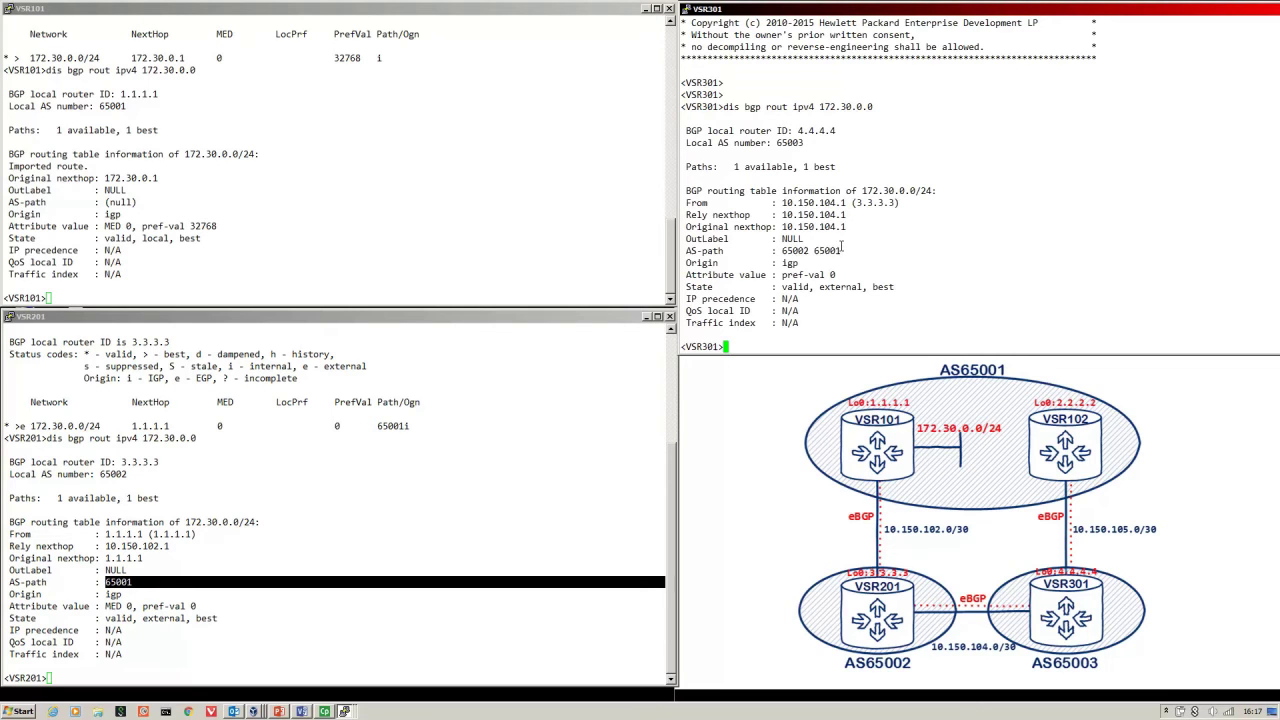
pyautogui.moveTo(842, 250); pyautogui.dragTo(782, 250)
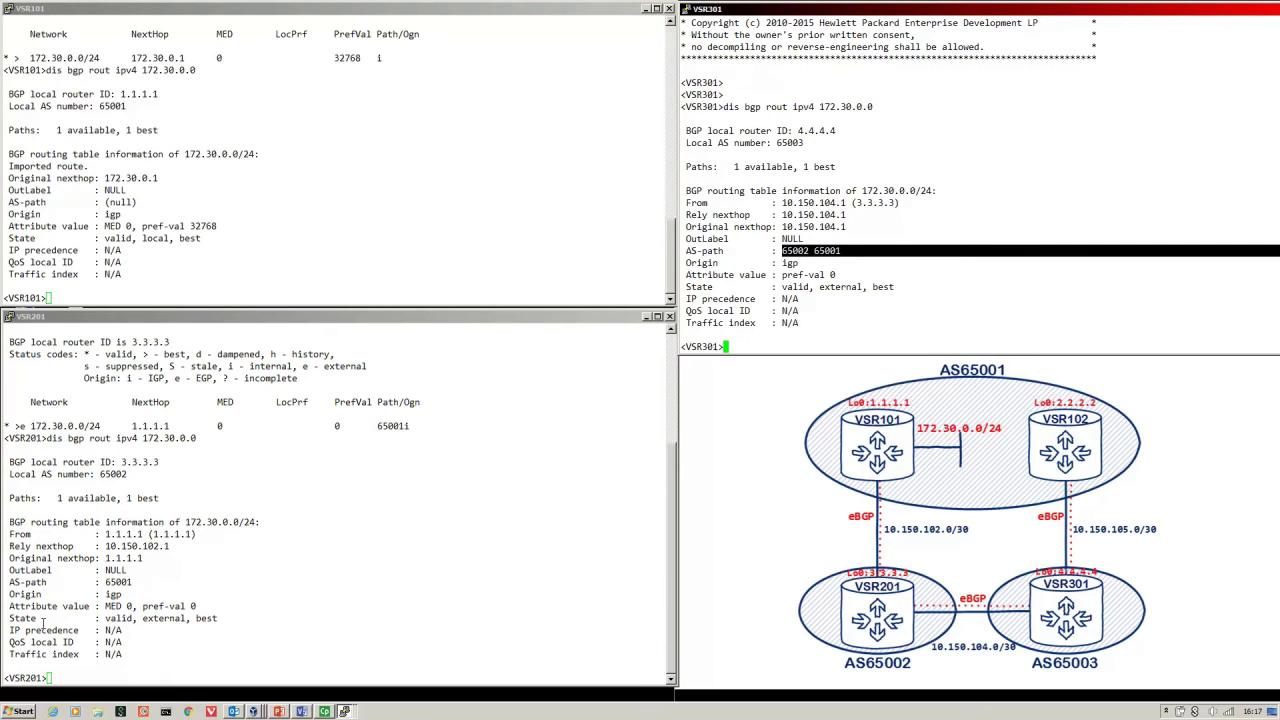
# - Compare the AS-path on VSR201 with the individual AS numbers in the AS-path on VSR301
pyautogui.moveTo(134, 582); pyautogui.dragTo(104, 582)
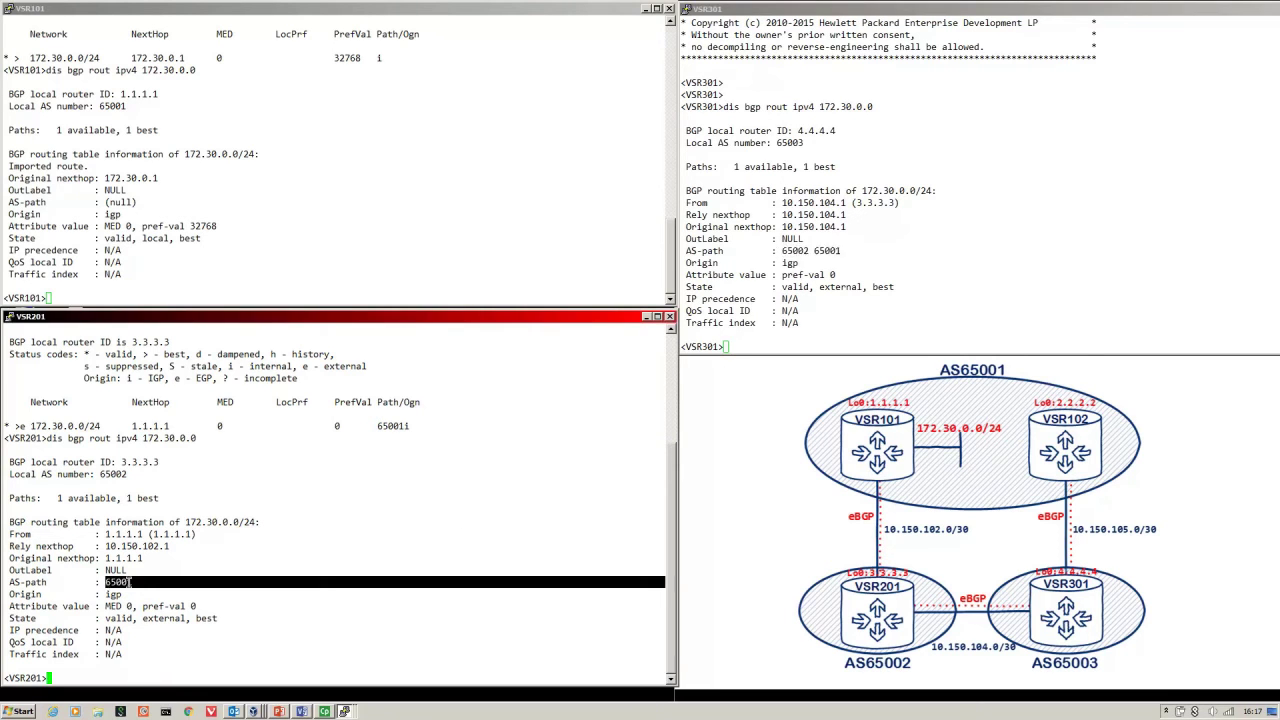
pyautogui.moveTo(846, 251)
pyautogui.mouseDown()
pyautogui.moveTo(811, 251)
pyautogui.moveTo(842, 251)
pyautogui.mouseUp()
pyautogui.rightClick(811, 251)
pyautogui.doubleClick(795, 251)
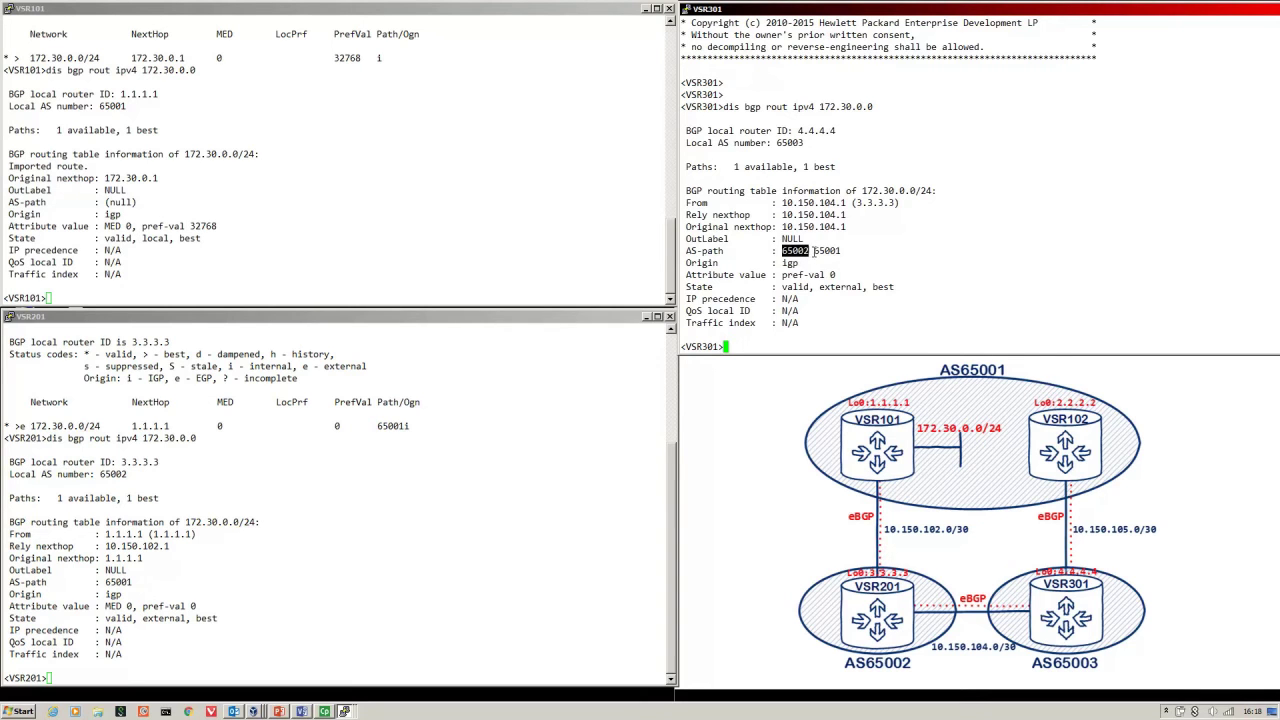
pyautogui.moveTo(813, 251); pyautogui.dragTo(841, 251)
pyautogui.click(853, 259)
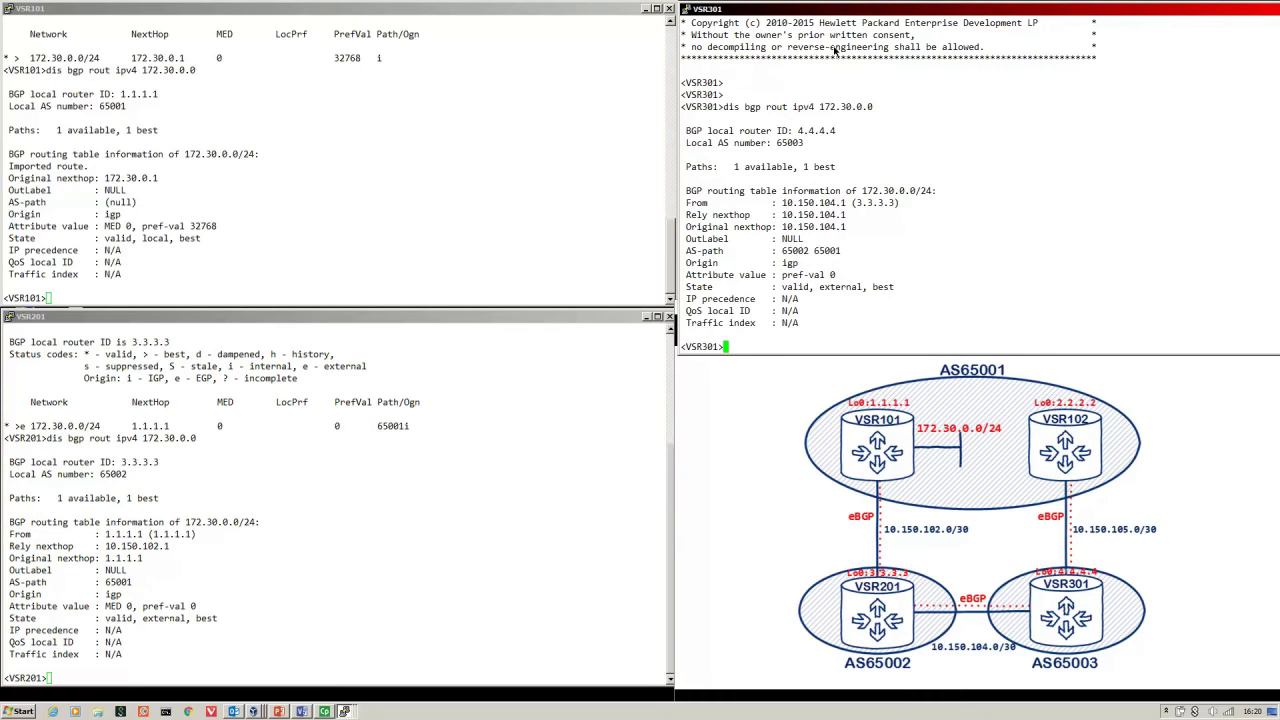
# - Switch to the VSR102 session and display its BGP IPv4 routing table
pyautogui.hotkey('alt', 'Tab')
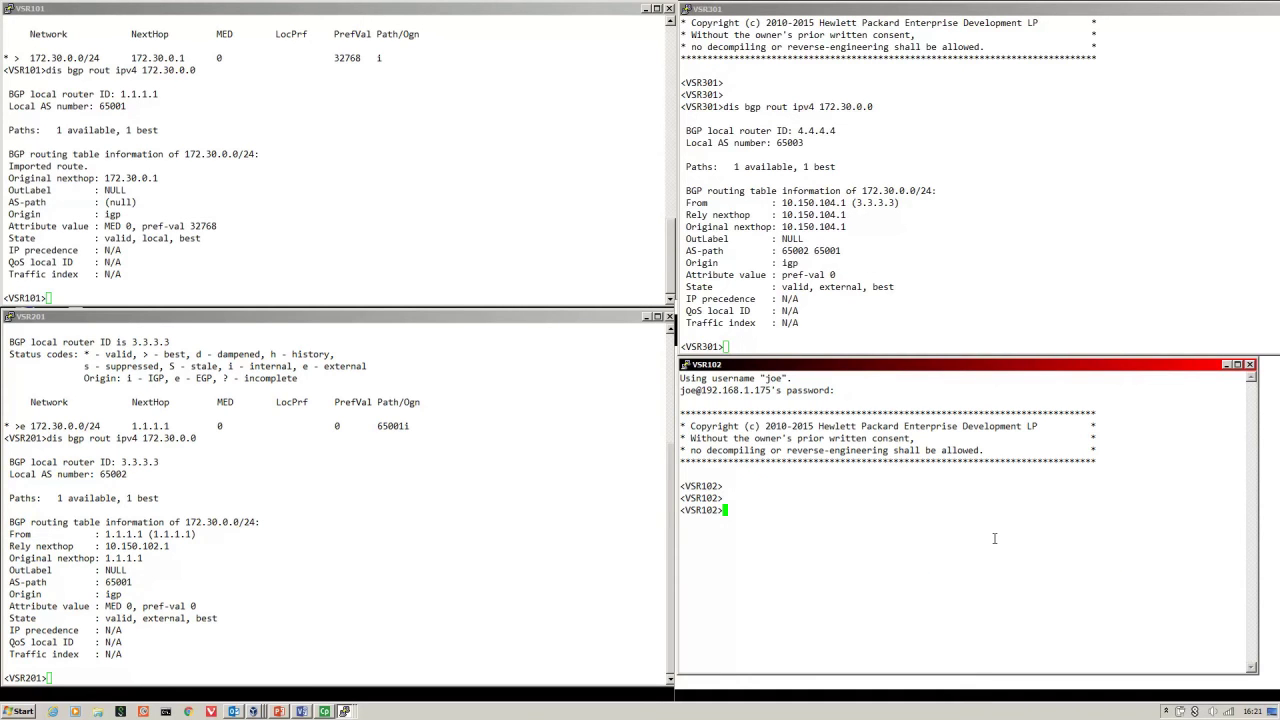
pyautogui.write('dis bgp rout ipv4')
pyautogui.press('Return')
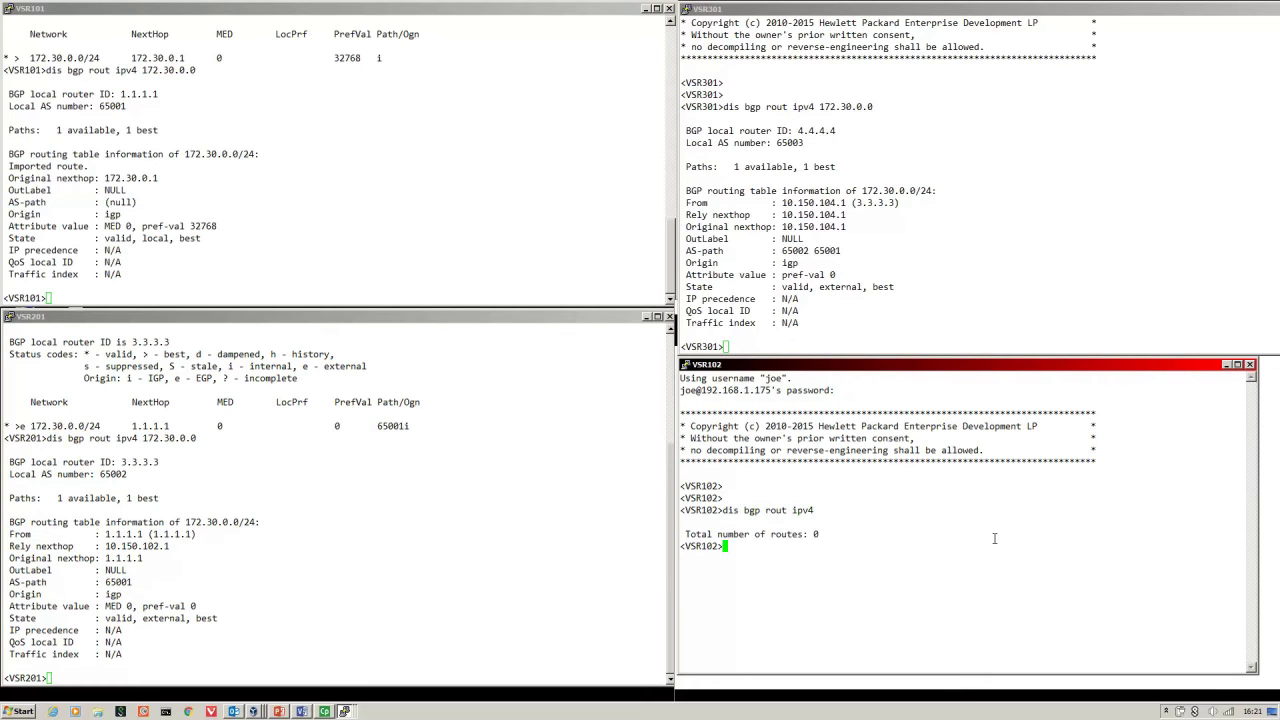
# - Enable terminal monitoring and terminal debugging on VSR102, and turn on debugging of BGP updates
pyautogui.write('t m')
pyautogui.press('Return')
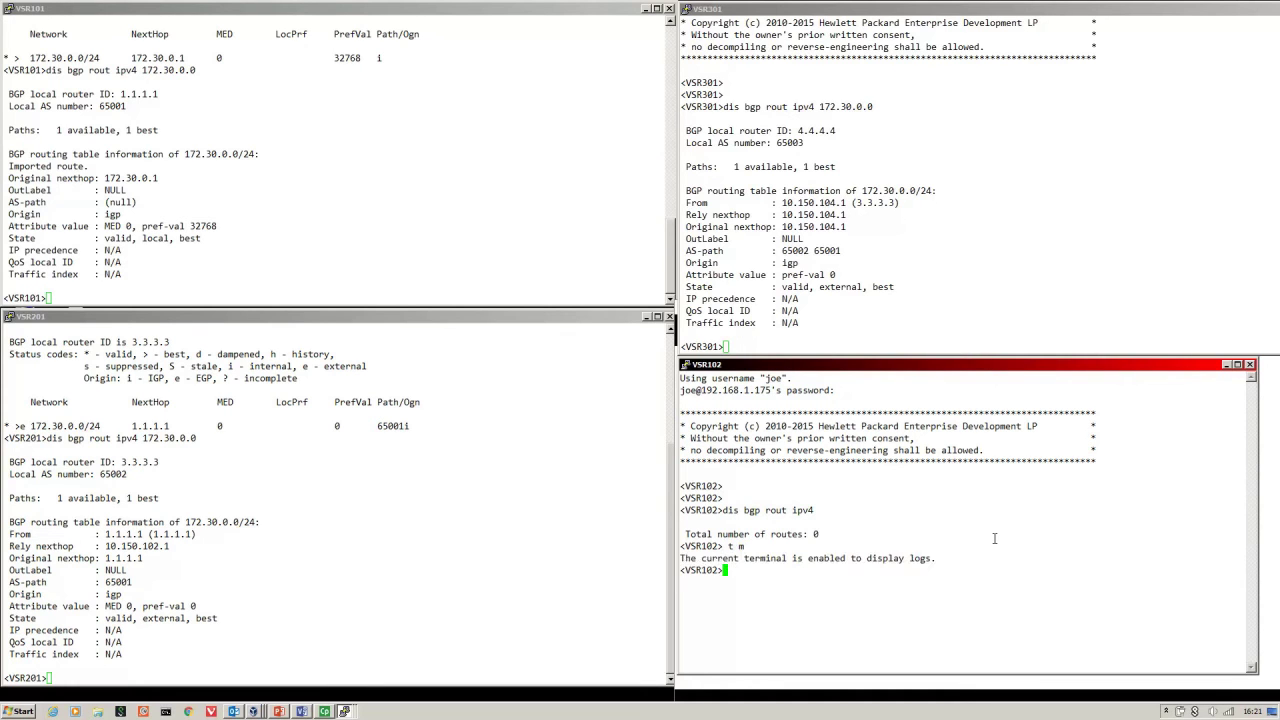
pyautogui.write('t d')
pyautogui.press('Return')
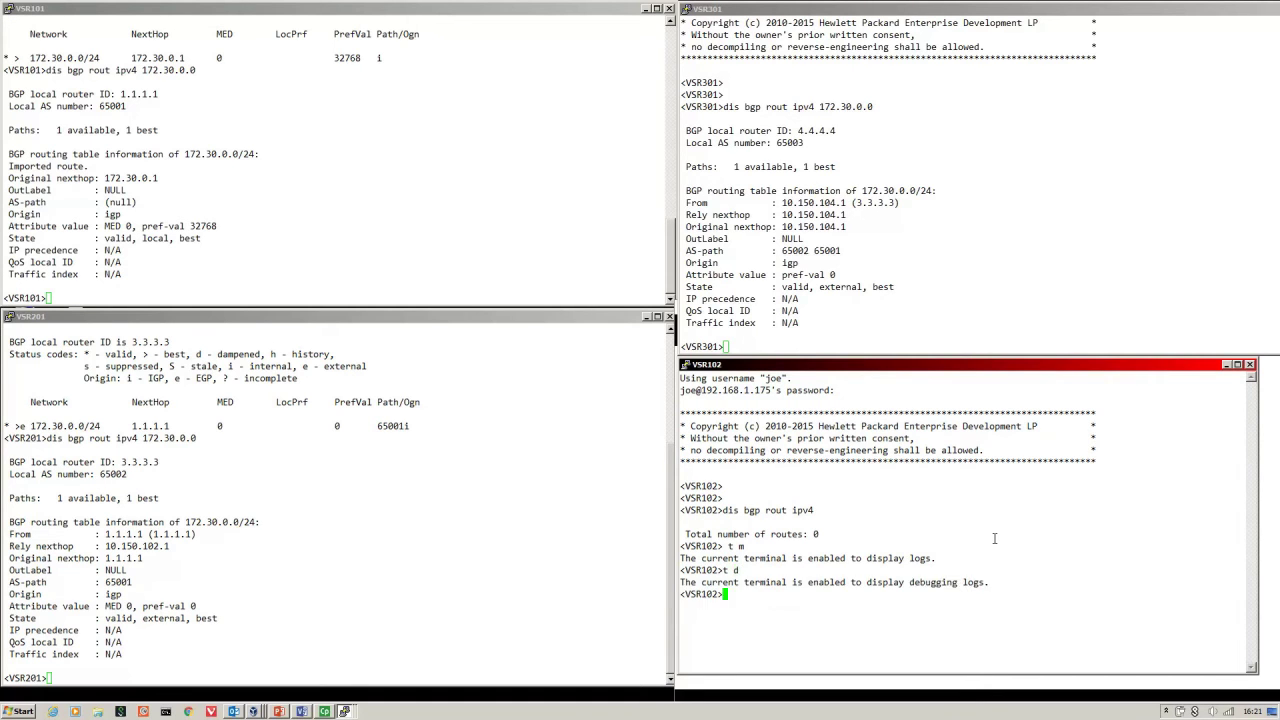
pyautogui.press('Return')
pyautogui.press('Return')
pyautogui.write('debug bgp update')
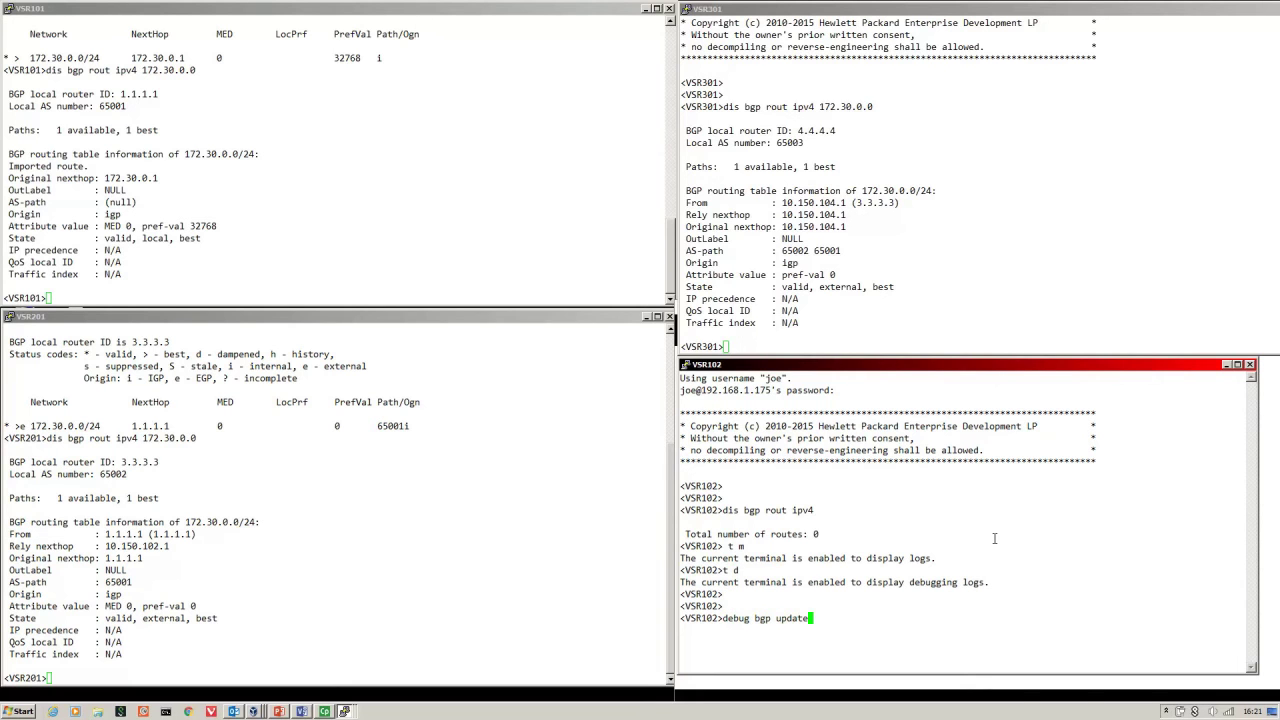
pyautogui.press('Return')
pyautogui.press('Return')
pyautogui.press('Return')
# - Try to shut down loopback interface 1 on VSR101 directly from user view
pyautogui.click(304, 215)
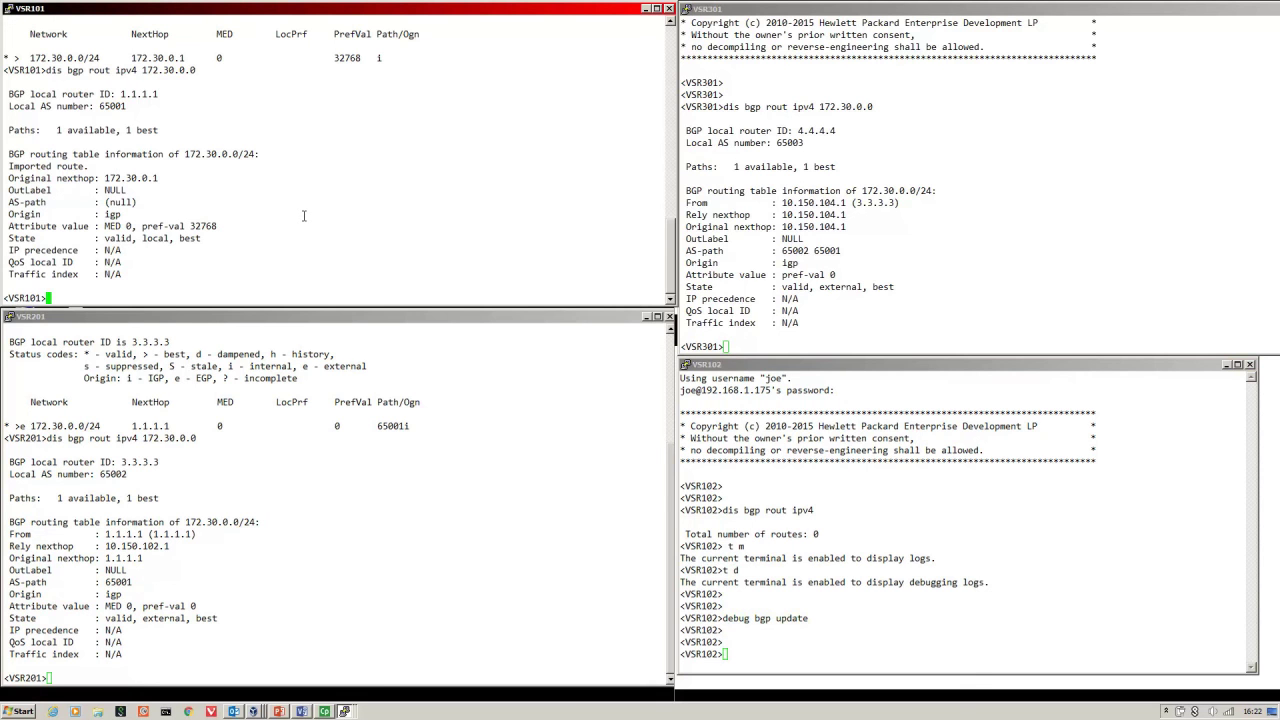
pyautogui.write('int lo1')
pyautogui.press('Return')
pyautogui.press('Return')
pyautogui.write('shut')
pyautogui.press('Return')
# - Enter system view on VSR101 and shut down loopback interface 1
pyautogui.write('sys')
pyautogui.press('Return')
pyautogui.press('Return')
pyautogui.write('int lo1')
pyautogui.press('Return')
pyautogui.press('Return')
pyautogui.write('shut')
pyautogui.press('Return')
pyautogui.press('Return')
pyautogui.press('Return')
# - Repeat the BGP IPv4 route lookup for 172.30.0.0 on VSR301 with the loopback shut down
pyautogui.click(953, 553)
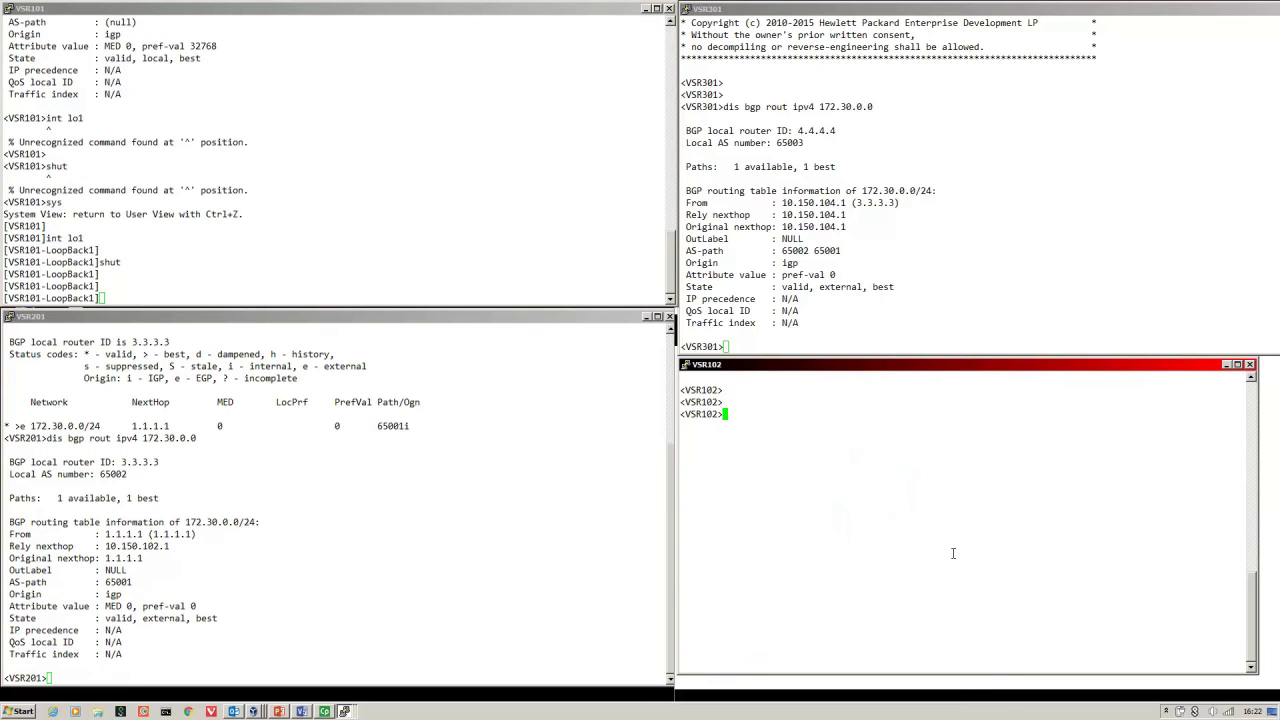
pyautogui.click(822, 274)
pyautogui.press('Up')
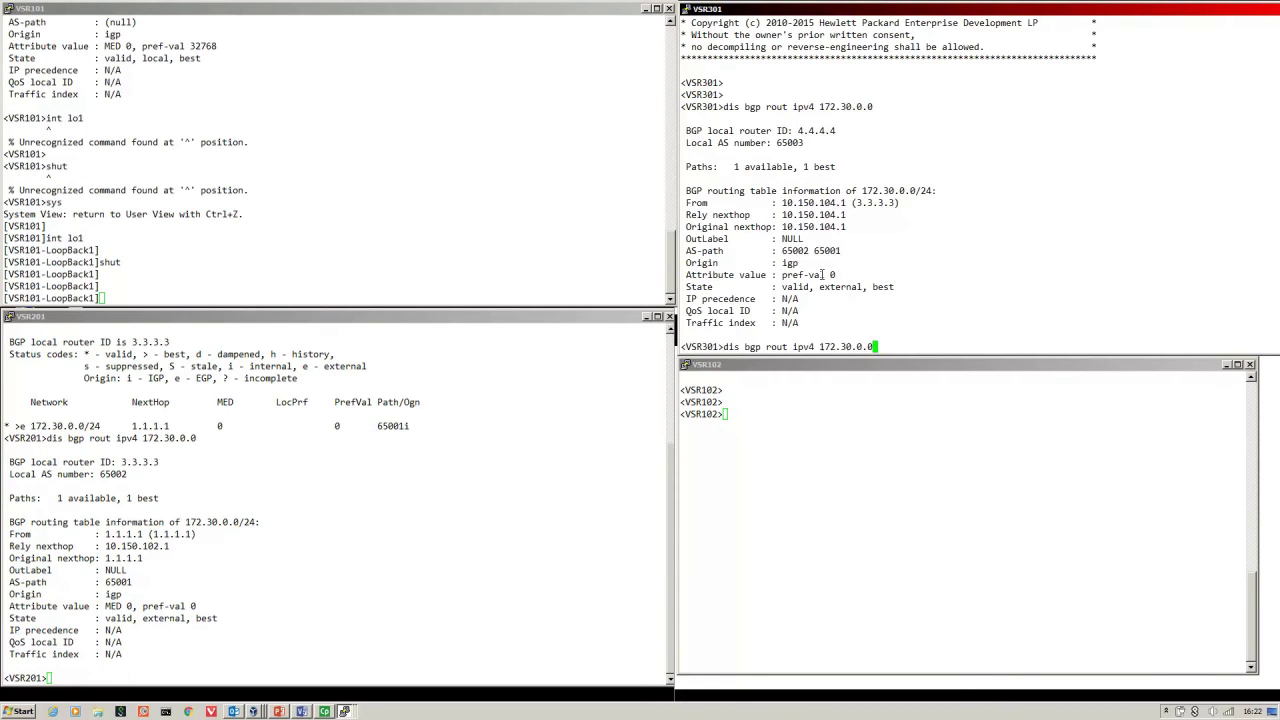
pyautogui.press('Return')
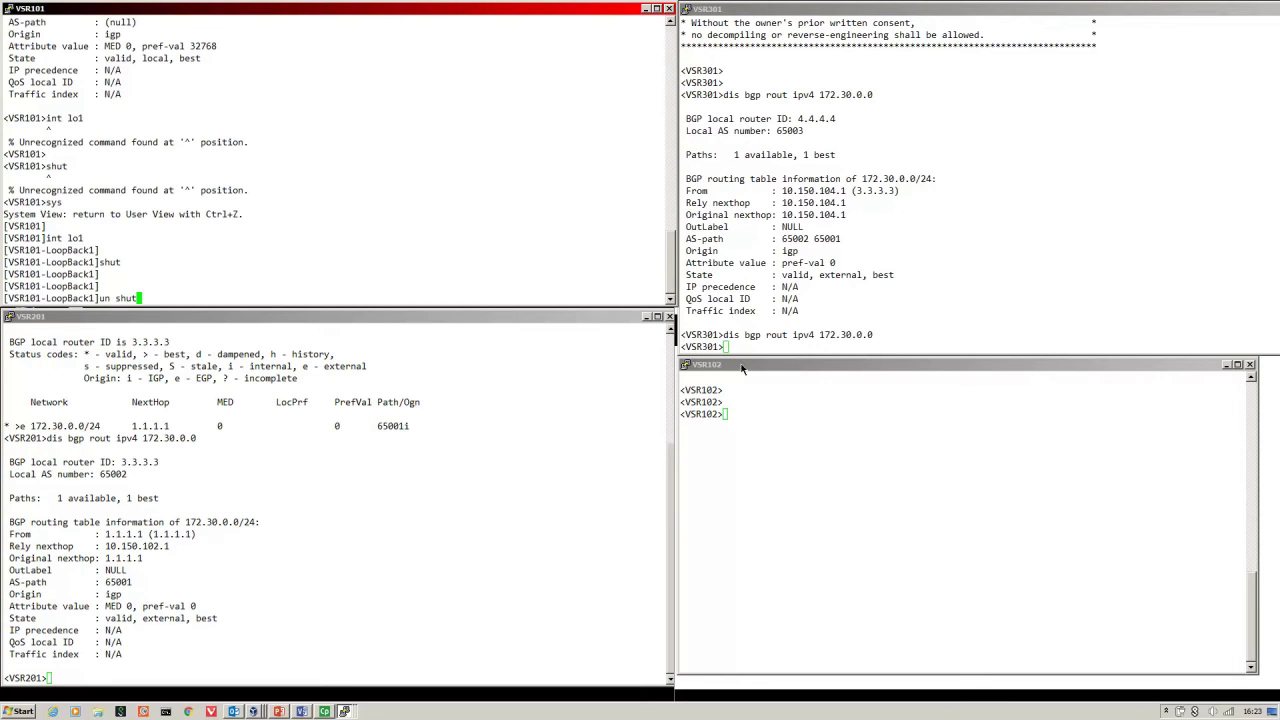
# - Bring loopback interface 1 on VSR101 back up by undoing its shutdown
pyautogui.click(744, 366)
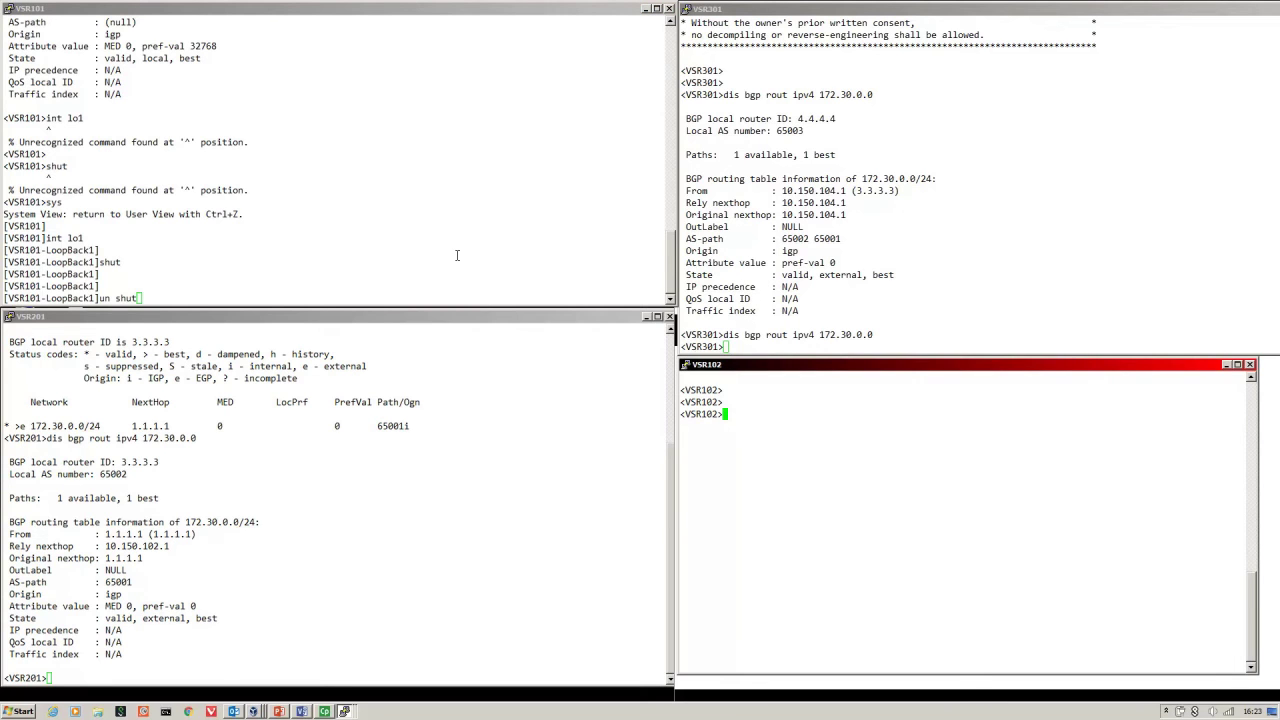
pyautogui.click(372, 200)
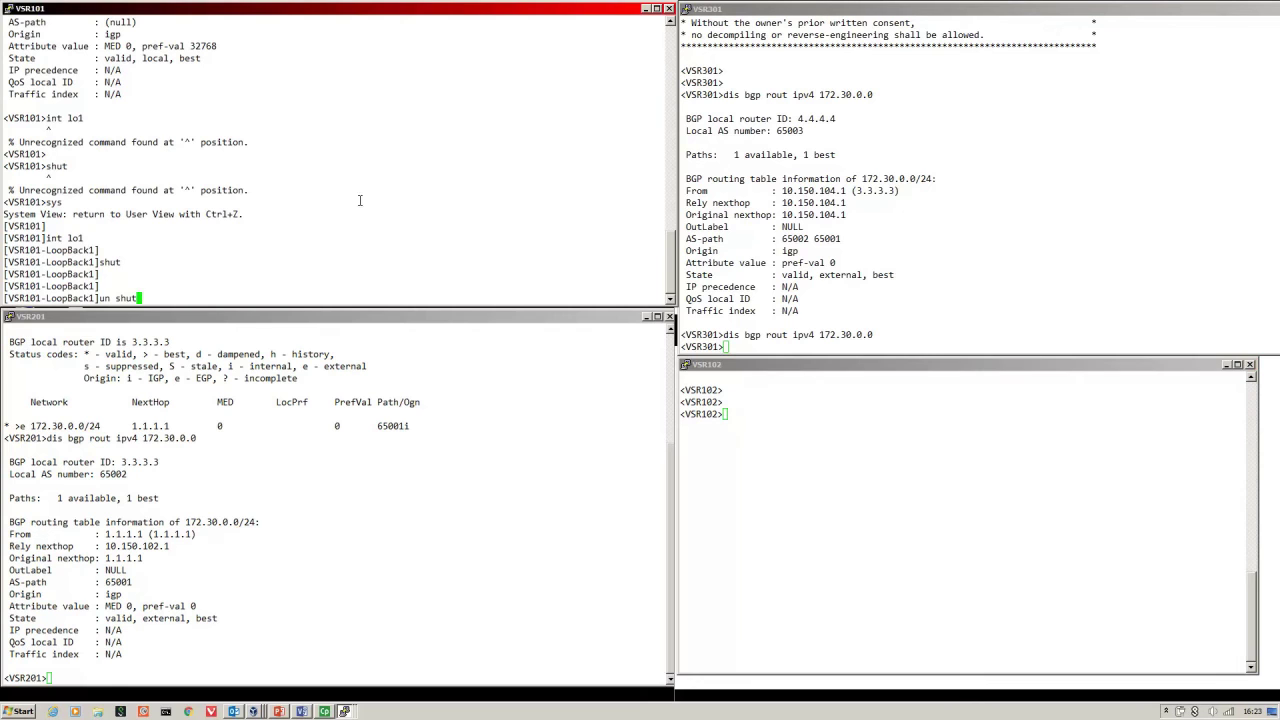
pyautogui.press('Return')
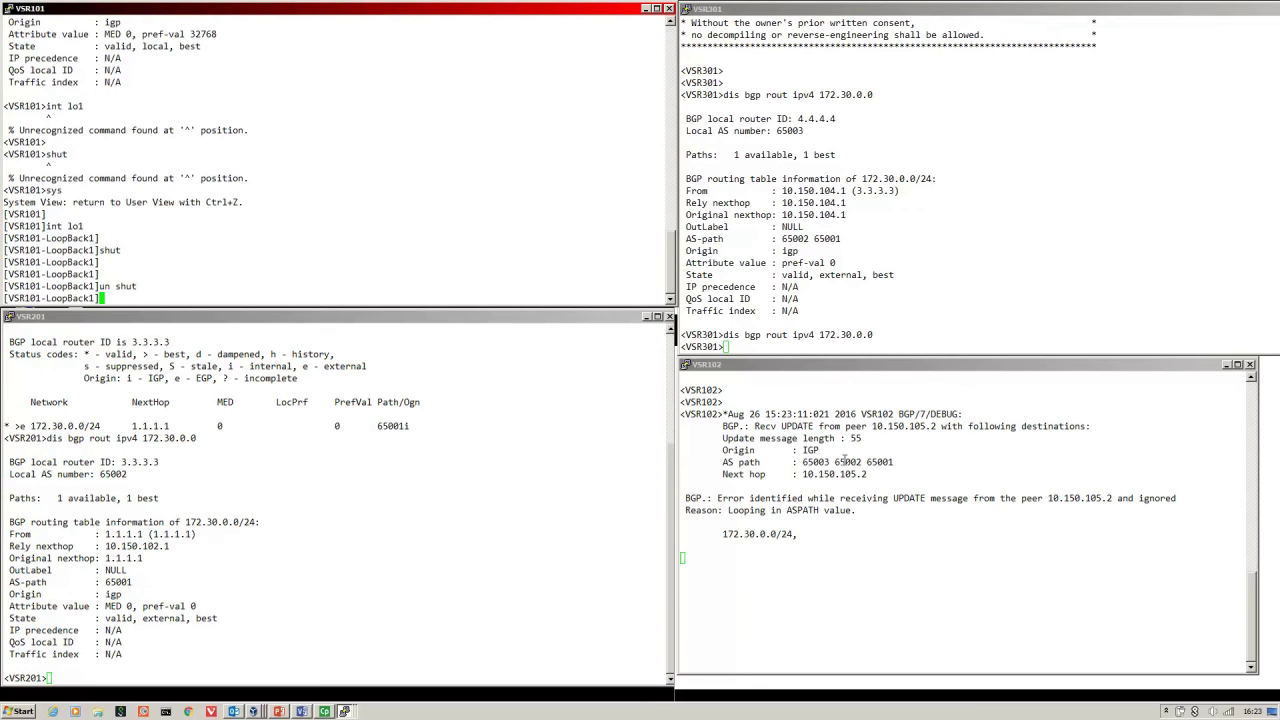
# - Examine the BGP update debug message on VSR102, highlighting the AS path, the error text and the stated reason
pyautogui.moveTo(720, 463); pyautogui.dragTo(899, 461)
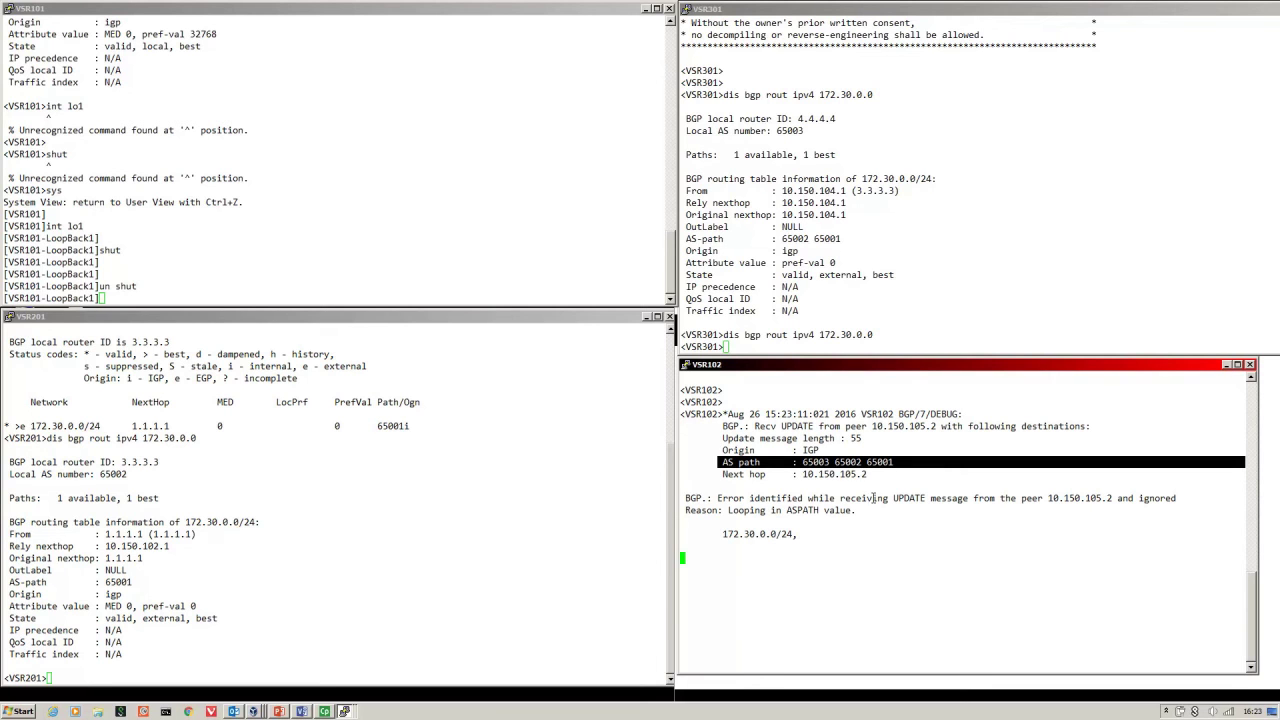
pyautogui.moveTo(840, 499); pyautogui.dragTo(972, 498)
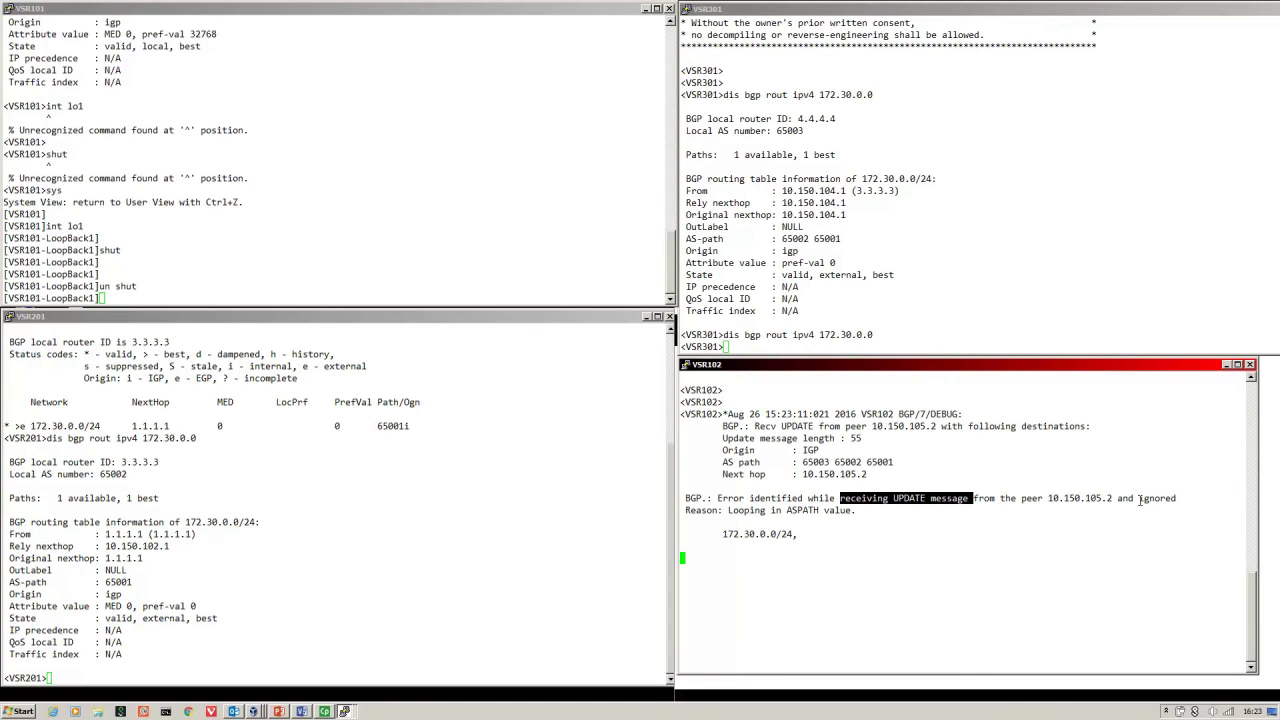
pyautogui.moveTo(1139, 498); pyautogui.dragTo(1176, 498)
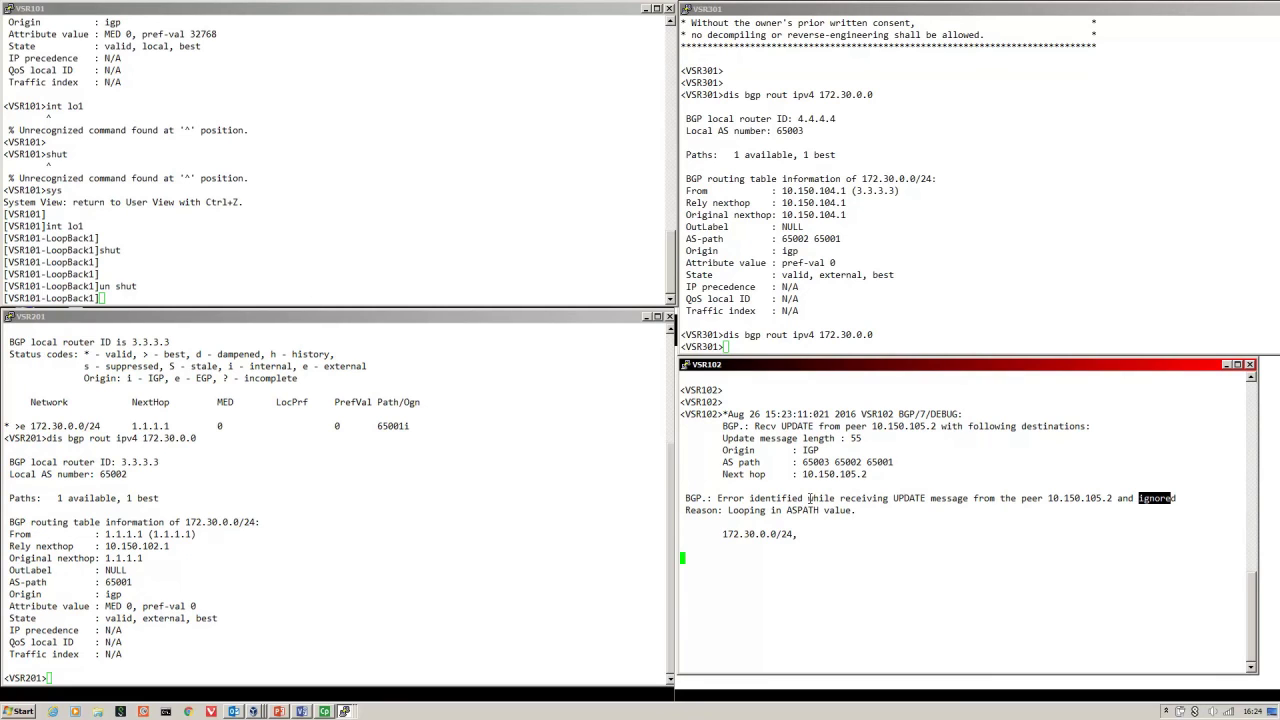
pyautogui.moveTo(724, 510); pyautogui.dragTo(852, 511)
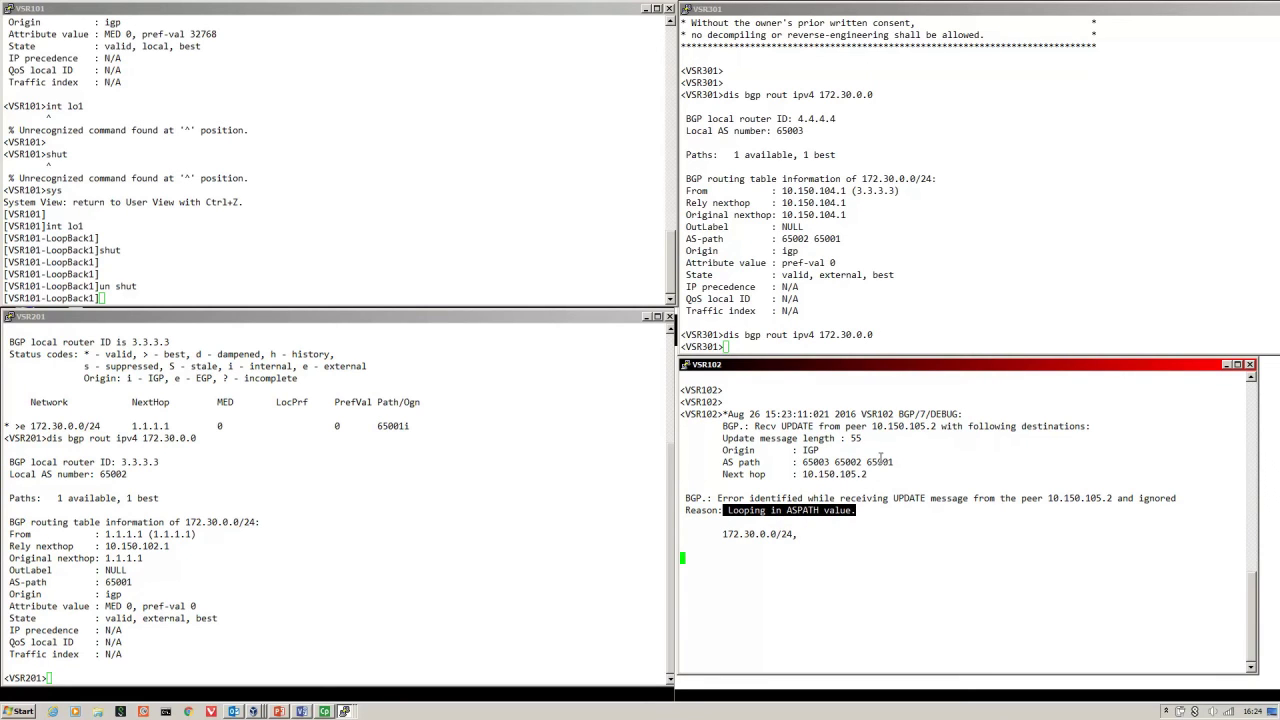
pyautogui.moveTo(866, 462); pyautogui.dragTo(894, 462)
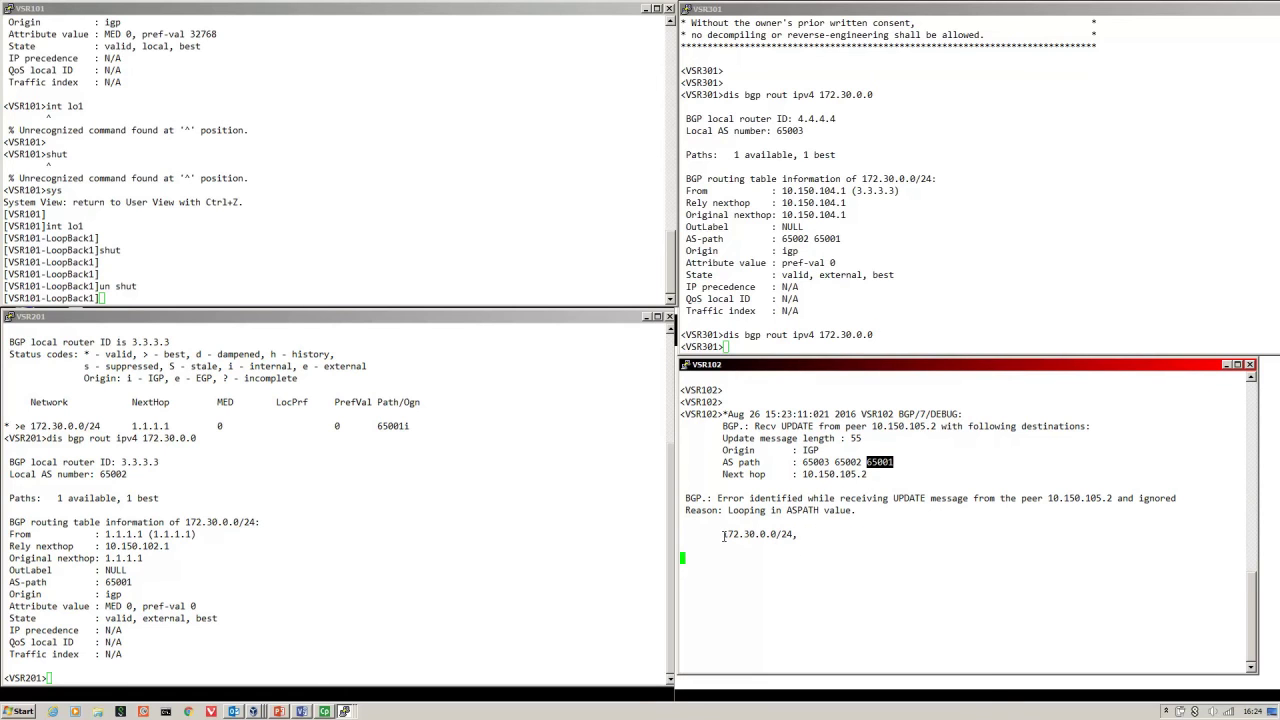
# - Display the BGP IPv4 routing table on VSR102
pyautogui.click(875, 538)
pyautogui.press('Return')
pyautogui.press('Up')
pyautogui.press('Up')
pyautogui.press('BackSpace')
pyautogui.press('BackSpace')
pyautogui.press('BackSpace')
pyautogui.write('dis bgp rout ipv4')
pyautogui.press('Return')
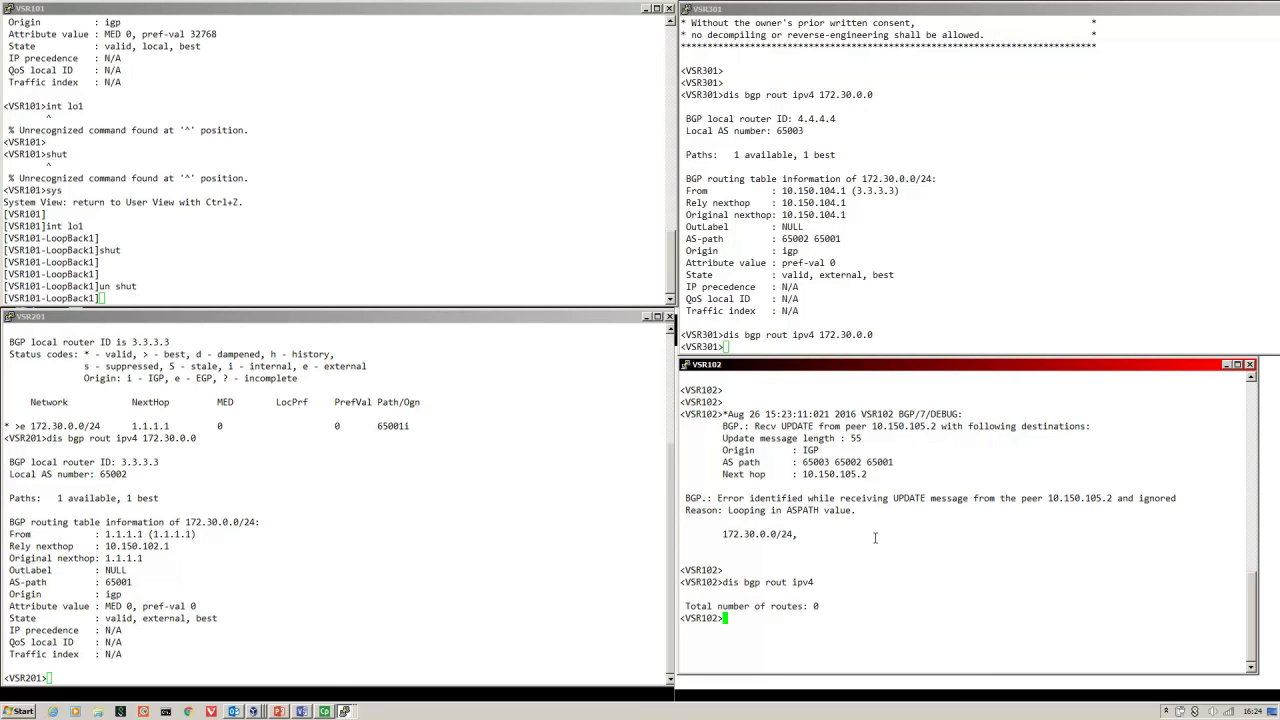
# - Create the route policy blockas65003 on VSR101 in permit mode with node 10
pyautogui.click(363, 194)
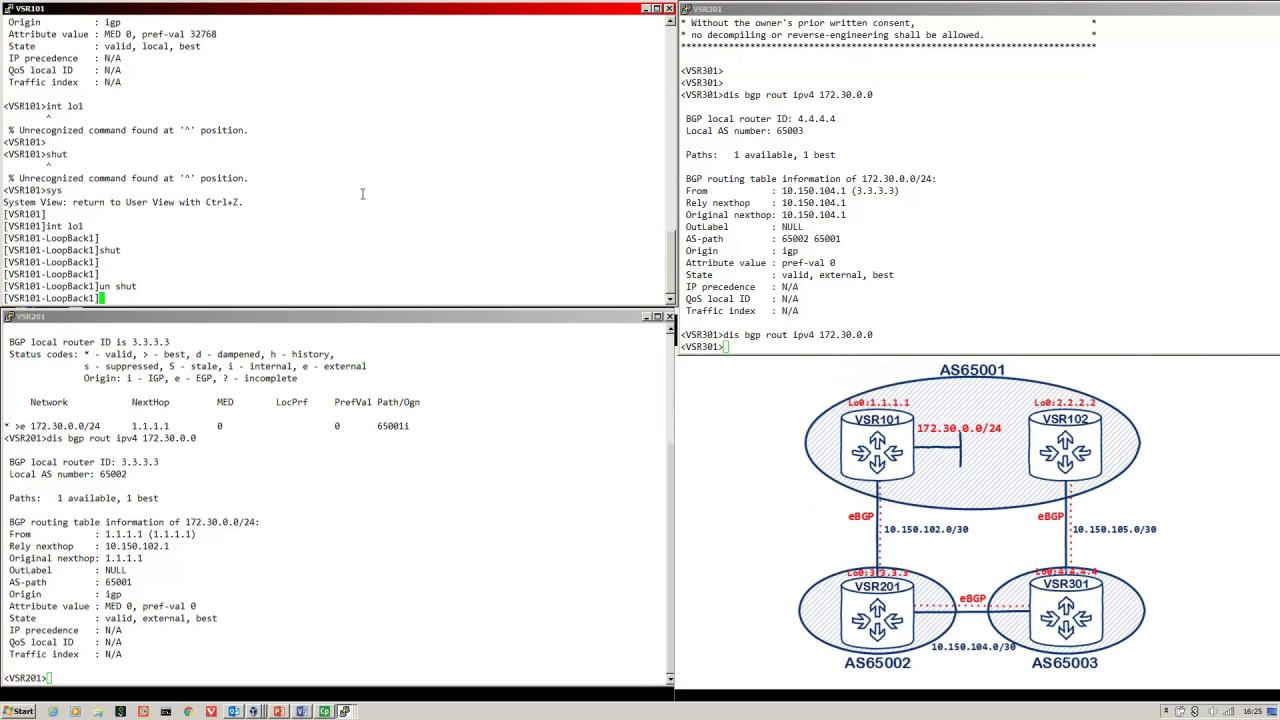
pyautogui.hotkey('alt', 'Tab')
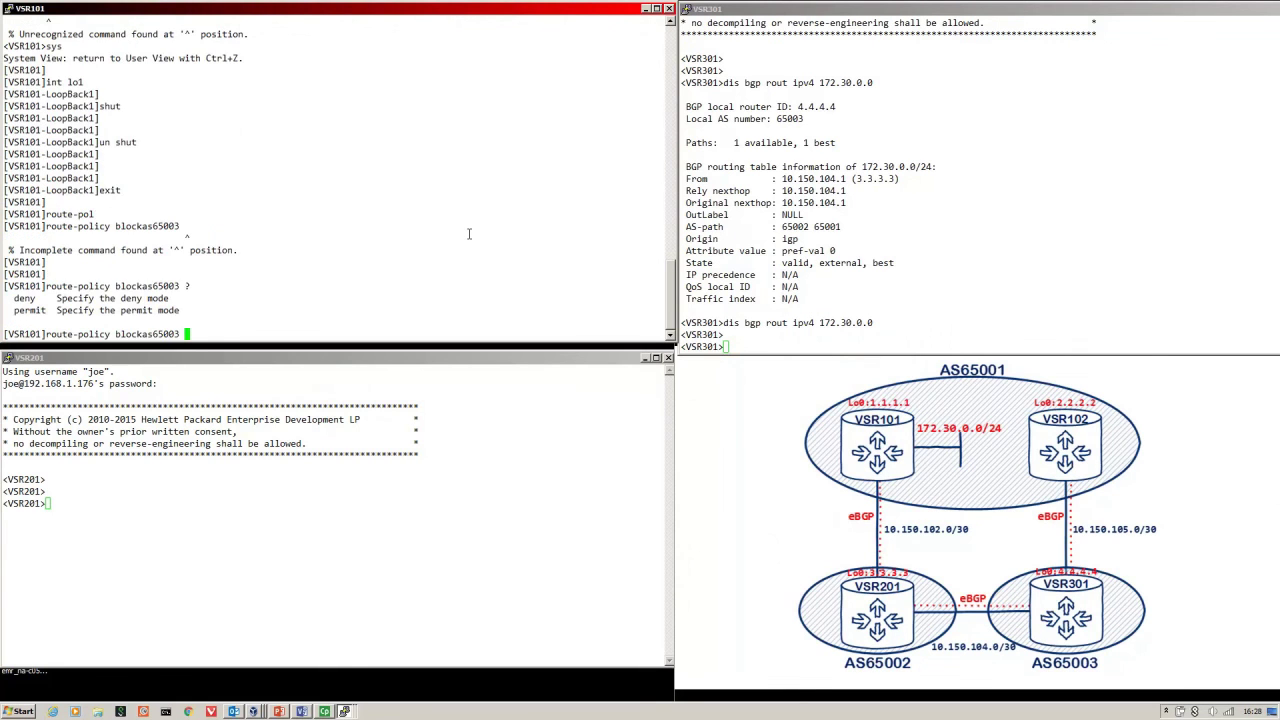
pyautogui.write('permit node 10')
pyautogui.press('Return')
pyautogui.press('Return')
pyautogui.press('Return')
# - Make the route policy apply AS-path 65003, checking the command's accepted argument, and return to system view
pyautogui.write('appl')
pyautogui.press('Tab')
pyautogui.write('as')
pyautogui.press('Tab')
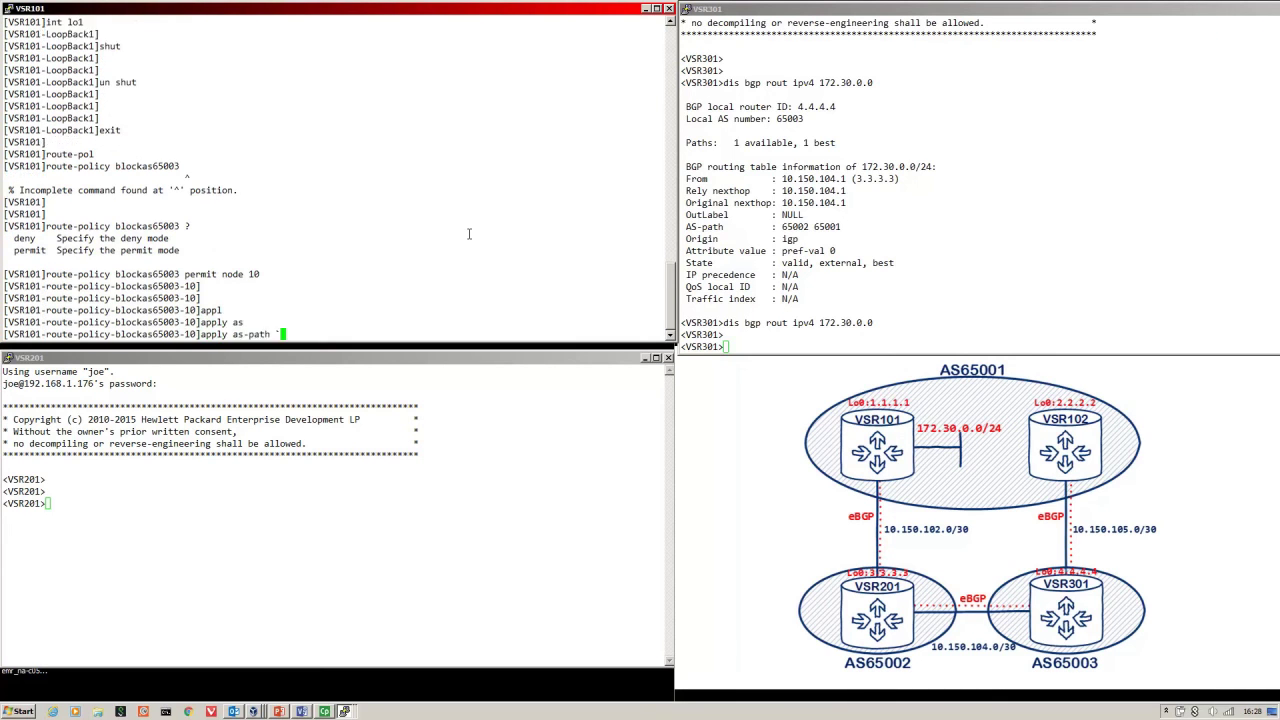
pyautogui.press('BackSpace')
pyautogui.write('?')
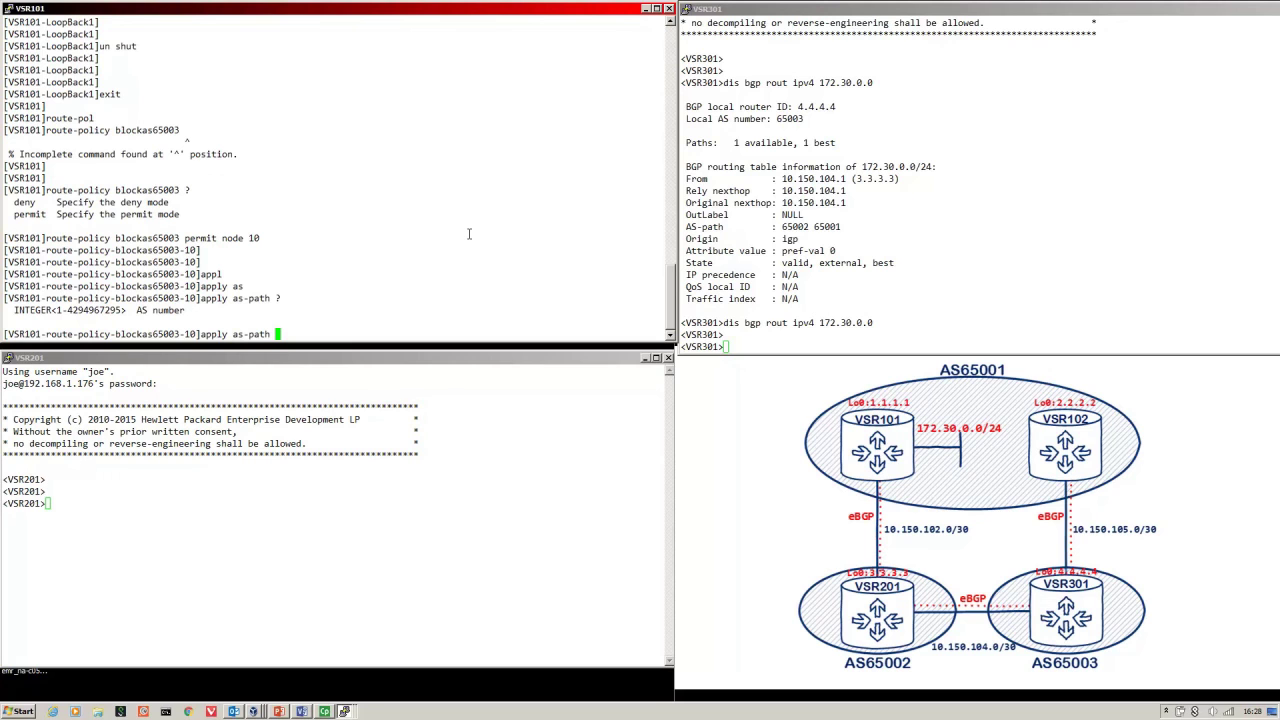
pyautogui.write('65003')
pyautogui.press('Return')
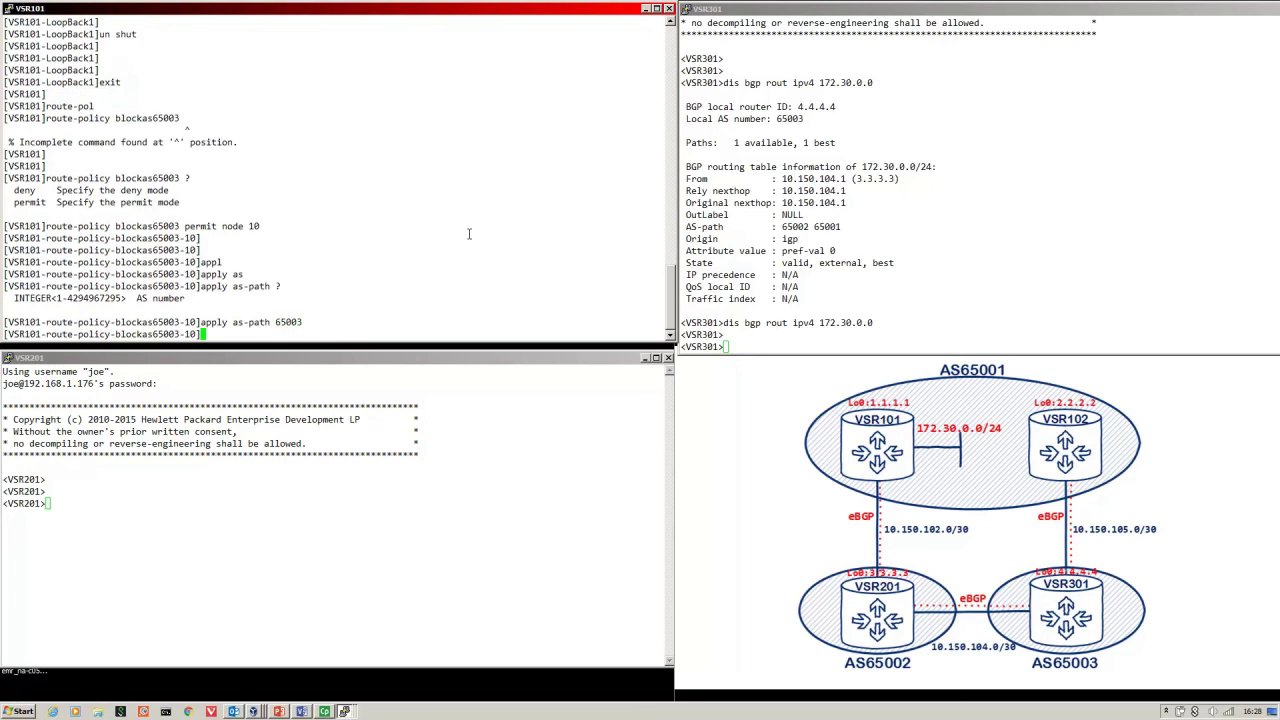
pyautogui.press('Return')
pyautogui.press('Return')
pyautogui.write('exit')
pyautogui.press('Return')
pyautogui.press('Return')
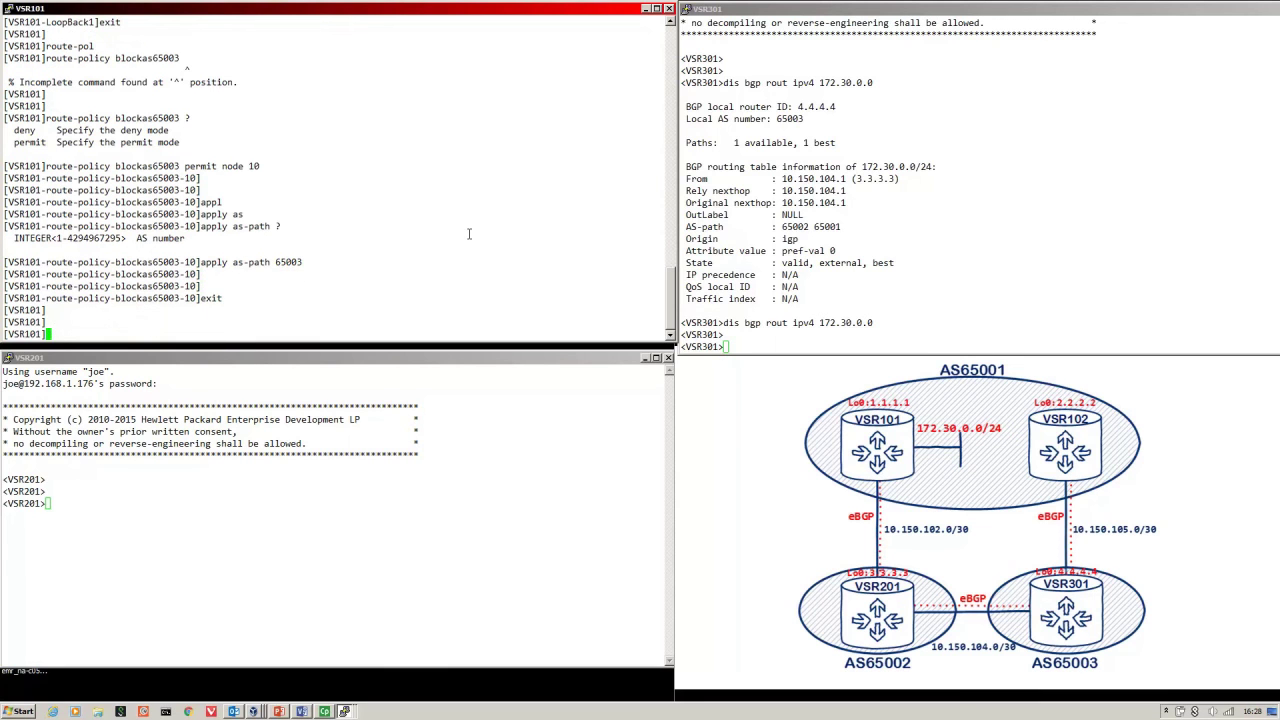
# - Enter the IPv4 unicast address family of BGP 65001 on VSR101 and display its current configuration
pyautogui.write('bgp 65001')
pyautogui.press('Return')
pyautogui.write('add')
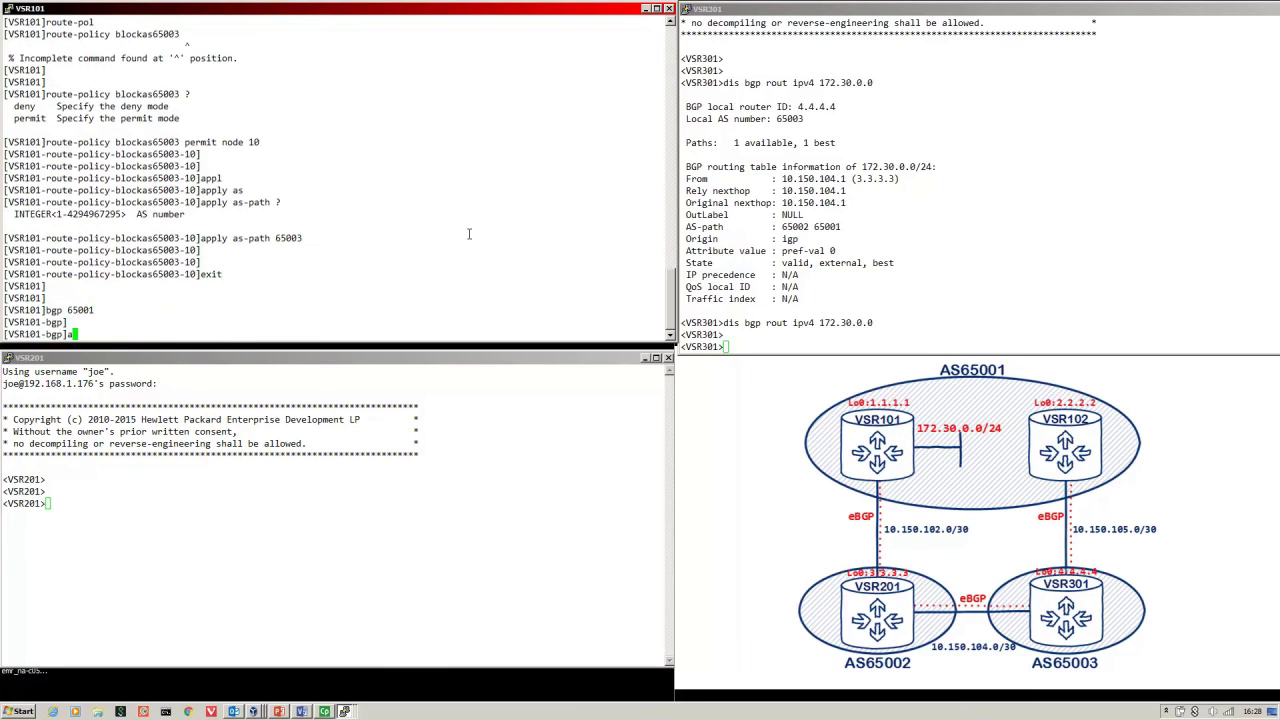
pyautogui.press('Tab')
pyautogui.write('ipv4 un')
pyautogui.press('Tab')
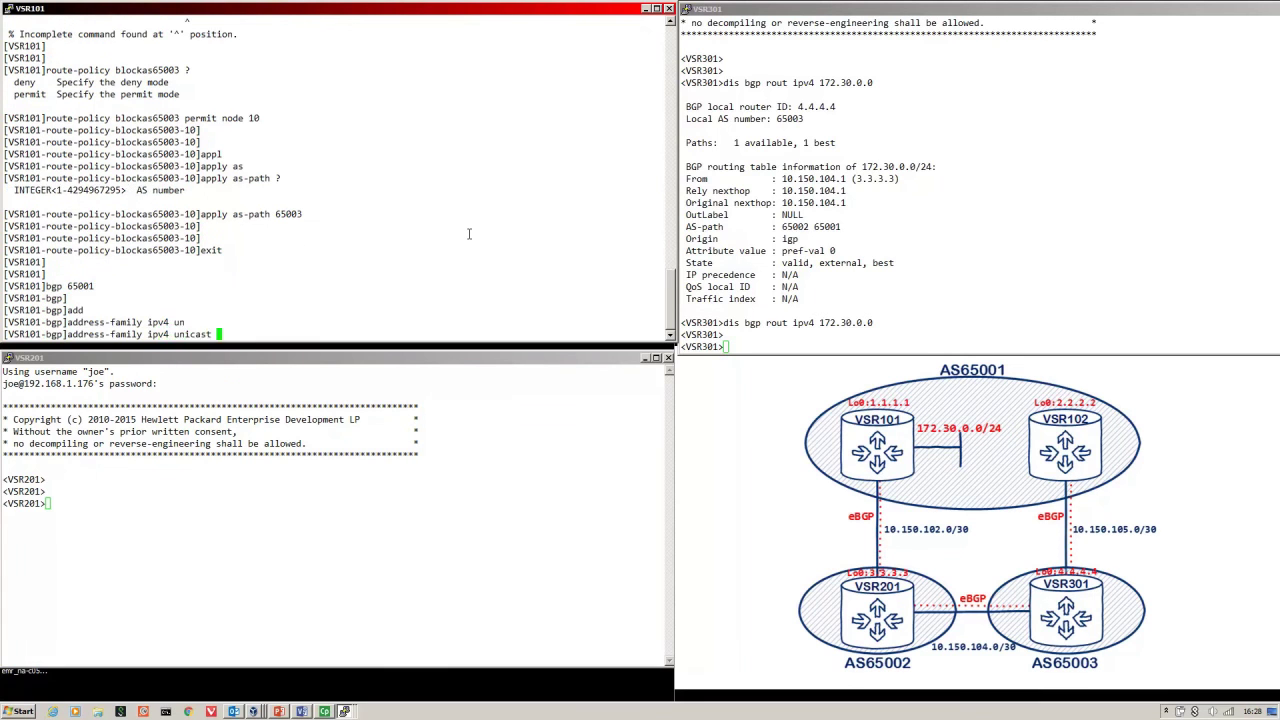
pyautogui.press('Return')
pyautogui.press('Return')
pyautogui.press('Return')
pyautogui.write('dis this')
pyautogui.press('Return')
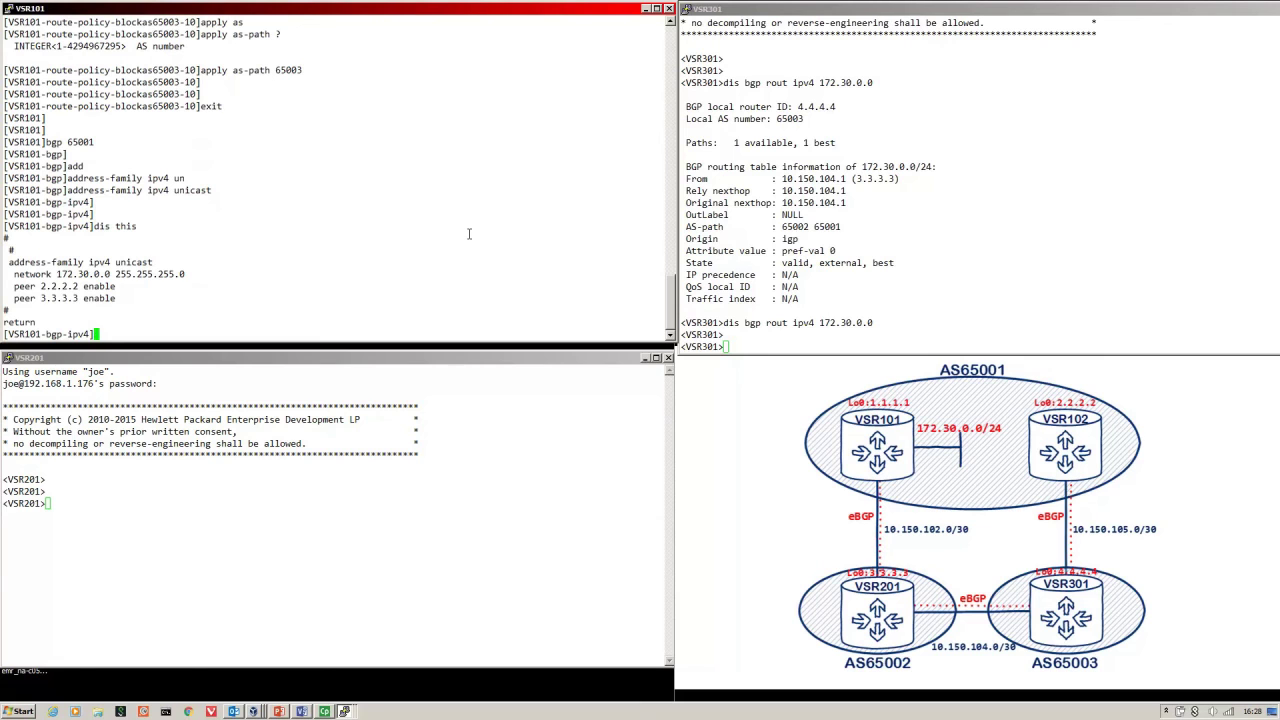
# - Apply the route policy blockas65003 to peer 3.3.3.3 in the export direction
pyautogui.write('peer 3.3.3.3')
pyautogui.write('rou')
pyautogui.press('Tab')
pyautogui.write('te-pol')
pyautogui.press('Tab')
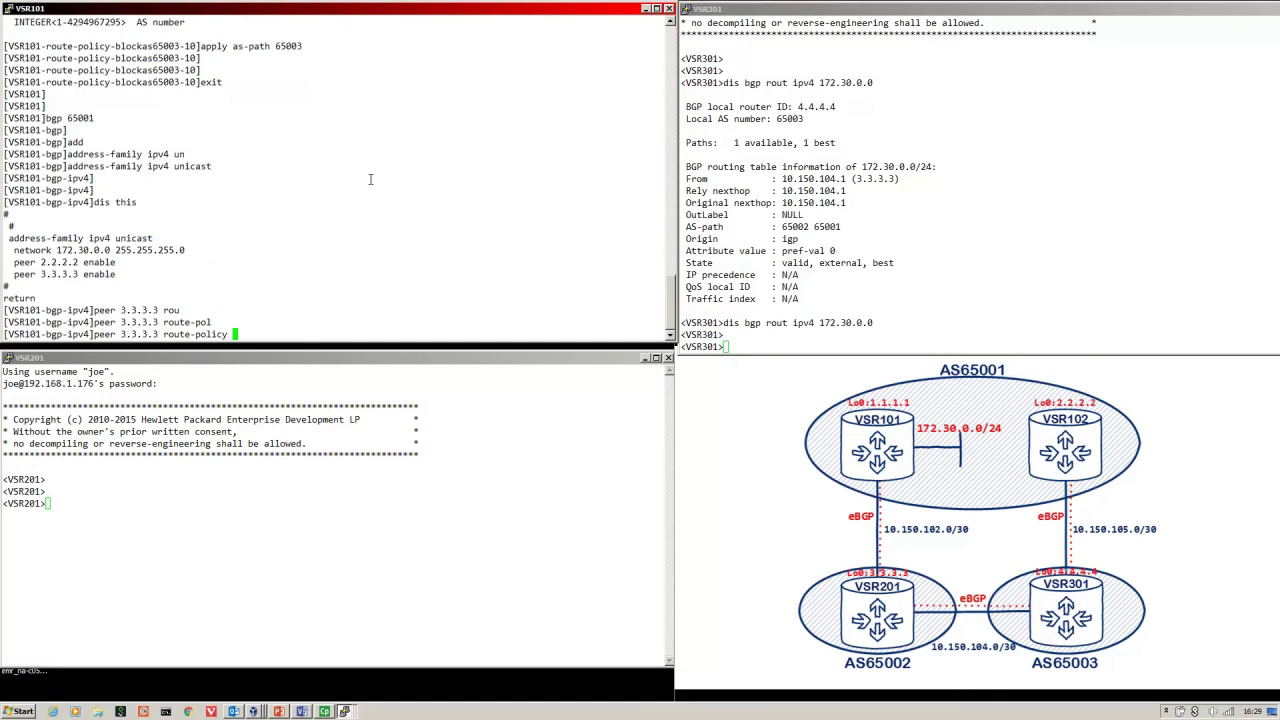
pyautogui.write('blockas65003 expo')
pyautogui.press('Tab')
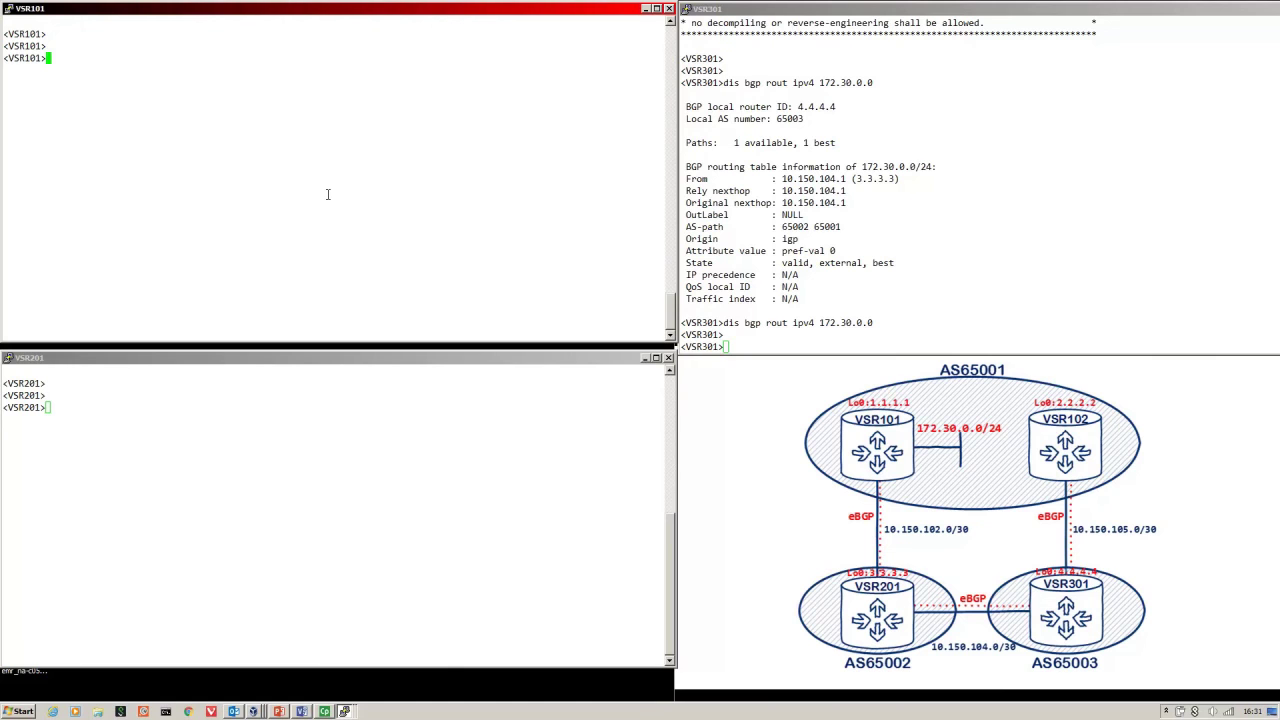
# - Reset all BGP sessions on VSR101 and confirm the reset
pyautogui.write('reset bgp all')
pyautogui.press('Return')
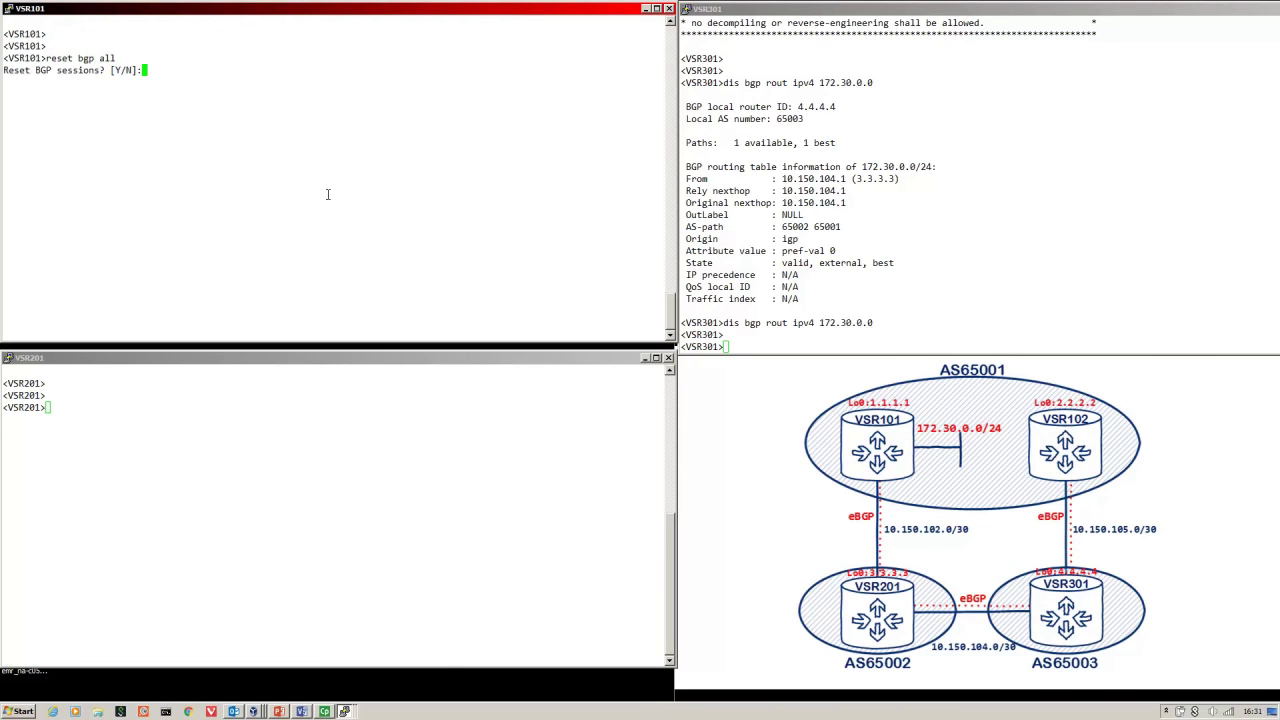
pyautogui.write('y')
pyautogui.press('Return')
pyautogui.press('Return')
pyautogui.press('Return')
# - List the BGP IPv4 routes on VSR201, look up 172.30.0.0 in detail and highlight its AS path
pyautogui.hotkey('alt', 'Tab')
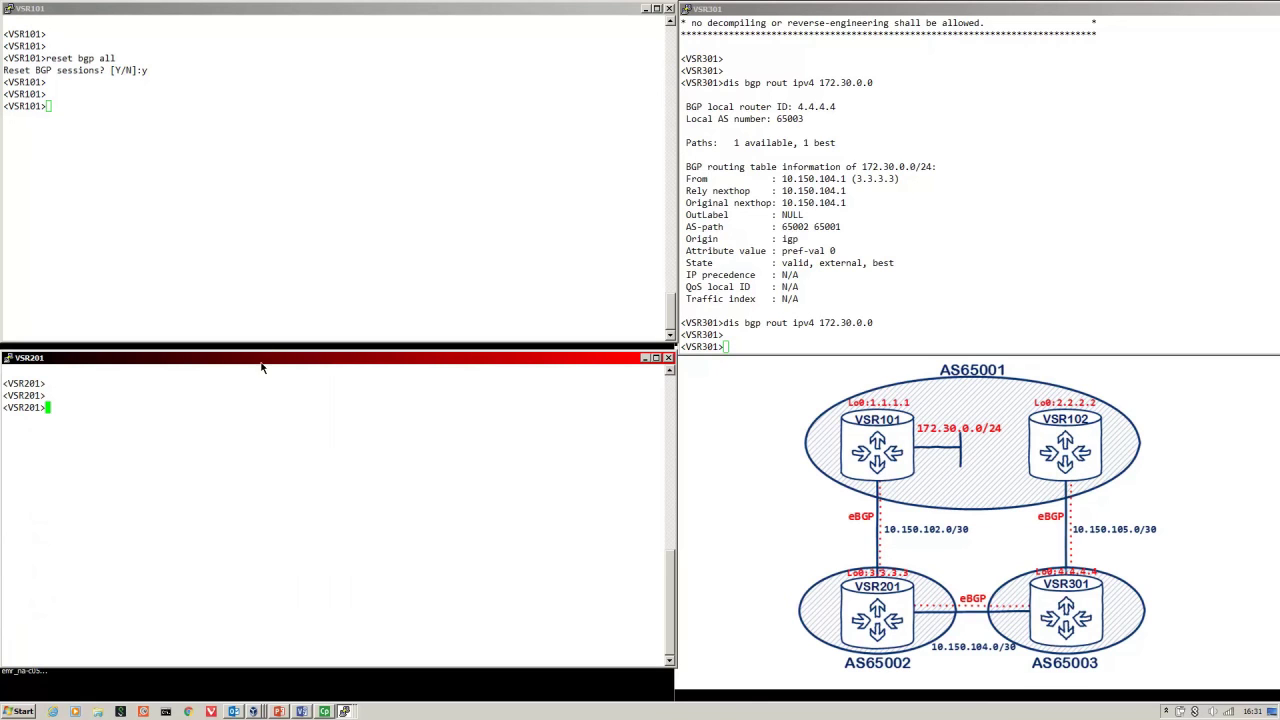
pyautogui.write('dis bgp rout ipv4')
pyautogui.press('Return')
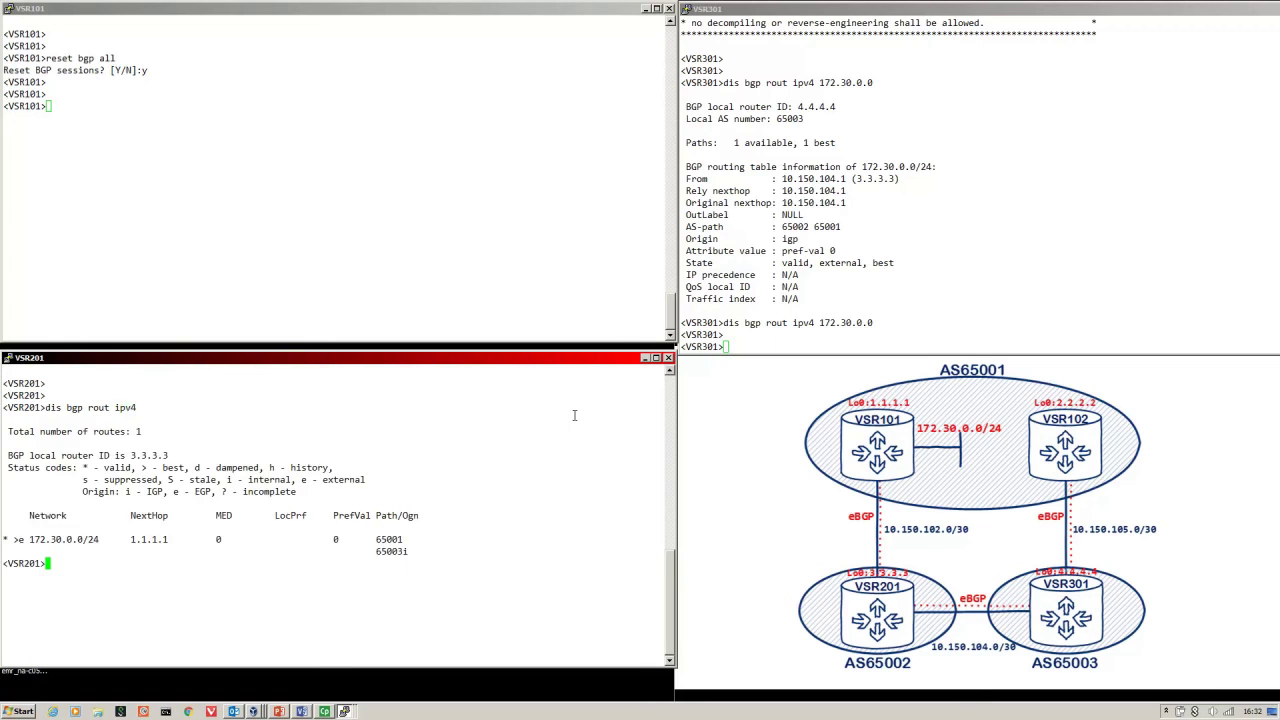
pyautogui.press('Up')
pyautogui.write('172.30.0.0')
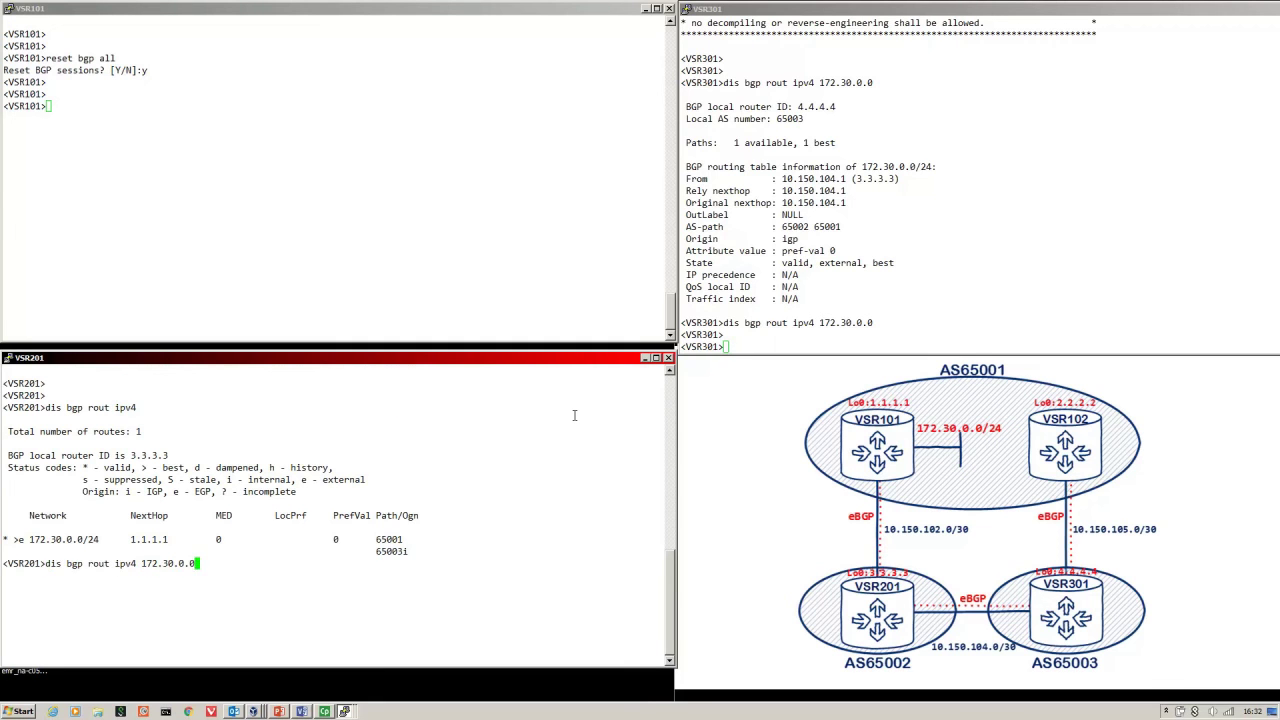
pyautogui.press('Return')
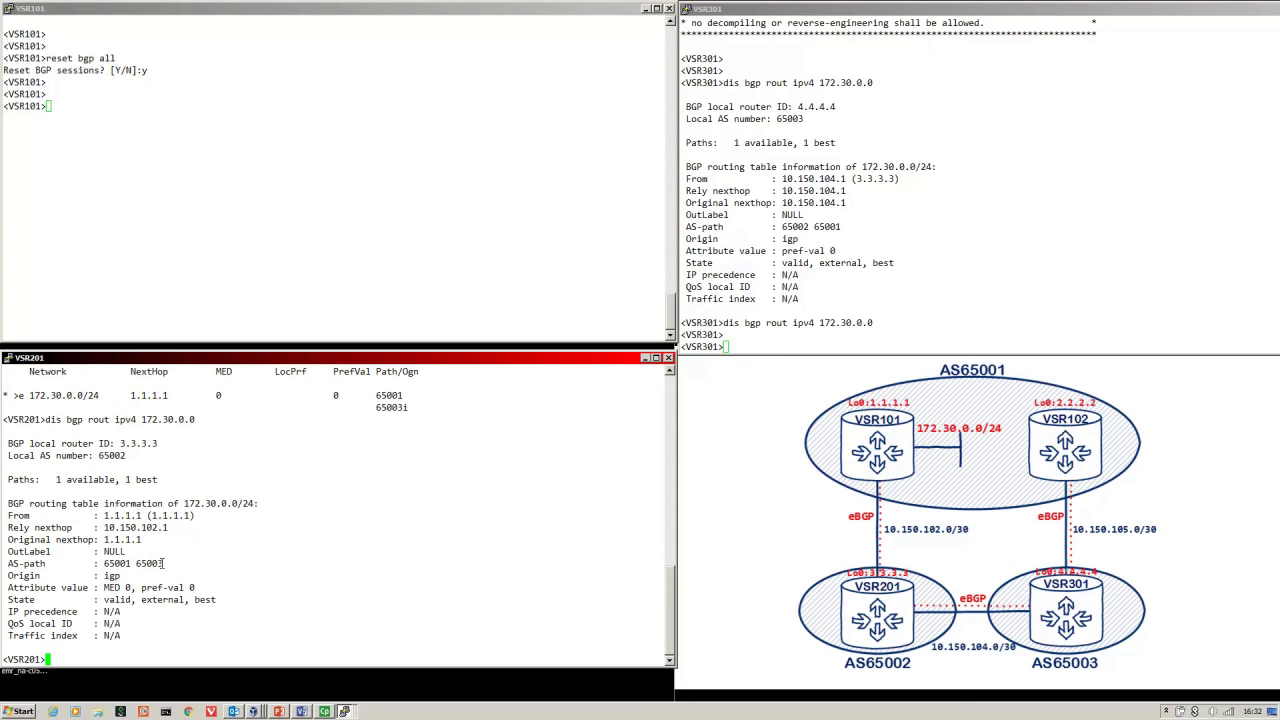
pyautogui.moveTo(163, 563); pyautogui.dragTo(100, 564)
# - Look up the BGP IPv4 route 172.30.0.0 on VSR301 after the session reset
pyautogui.click(948, 312)
pyautogui.press('Return')
pyautogui.press('Return')
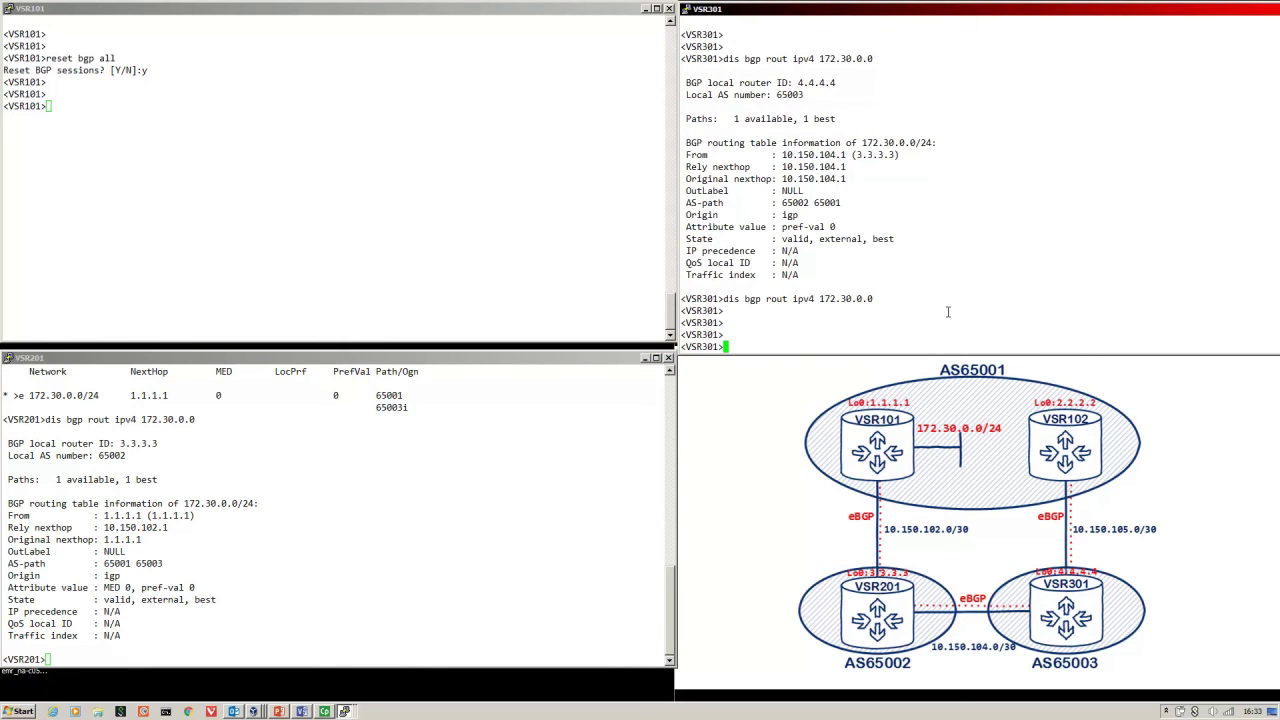
pyautogui.press('Return')
pyautogui.press('Return')
pyautogui.press('Return')
pyautogui.press('Up')
pyautogui.press('Return')
pyautogui.press('Return')
pyautogui.press('Return')
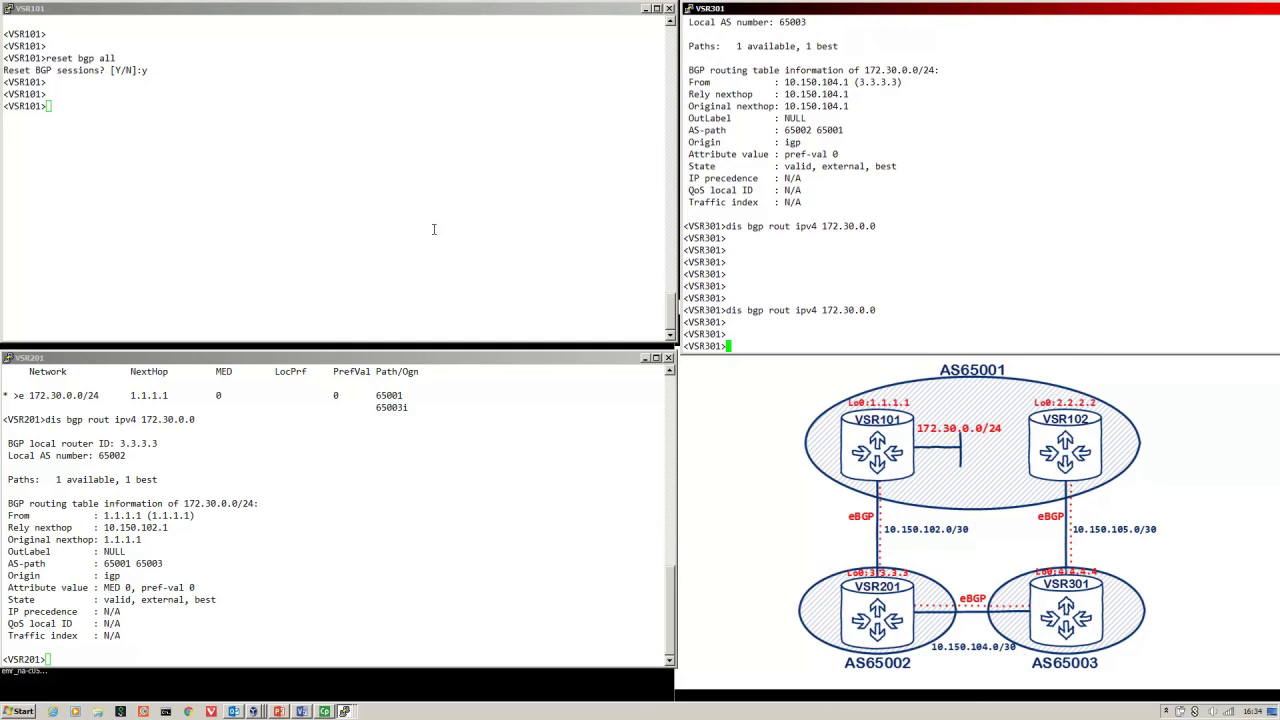
# - Enable terminal monitoring and terminal debugging on VSR301 and turn on BGP update debugging
pyautogui.write('t m')
pyautogui.press('Return')
pyautogui.write('t d')
pyautogui.press('Return')
pyautogui.write('debug bgp ')
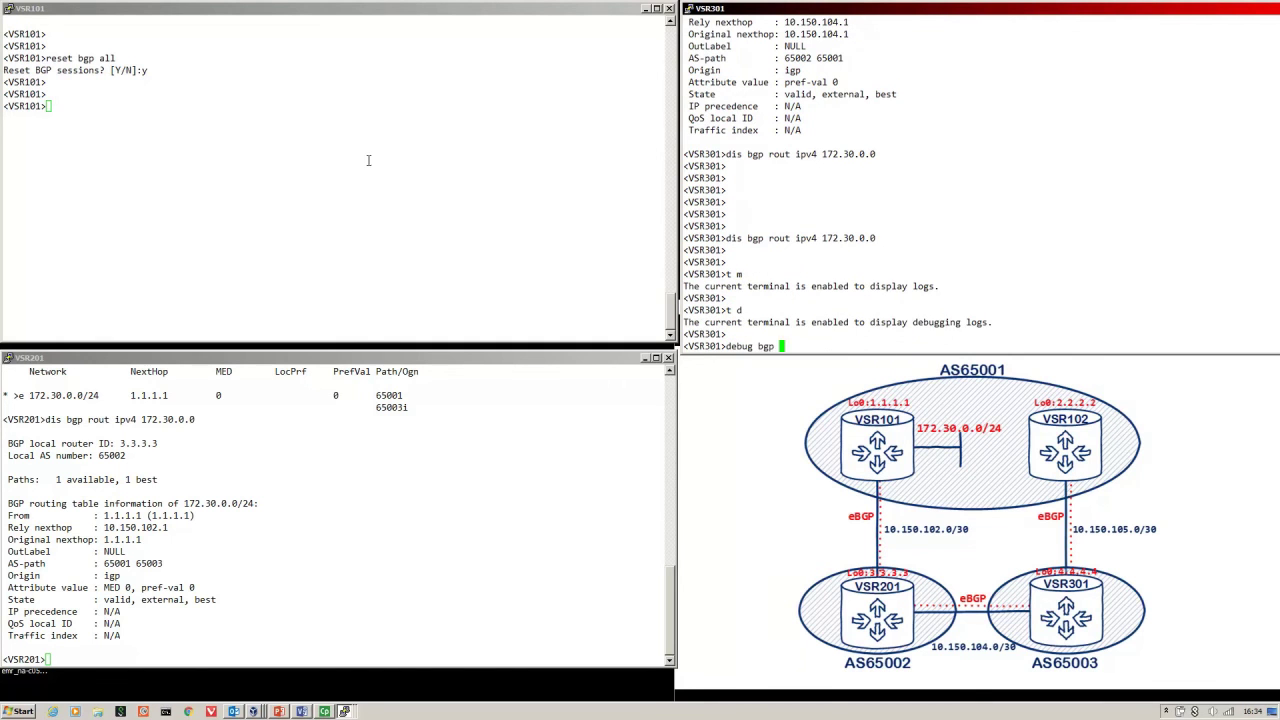
pyautogui.write('upda')
pyautogui.press('Tab')
pyautogui.press('Return')
pyautogui.press('Return')
pyautogui.press('Return')
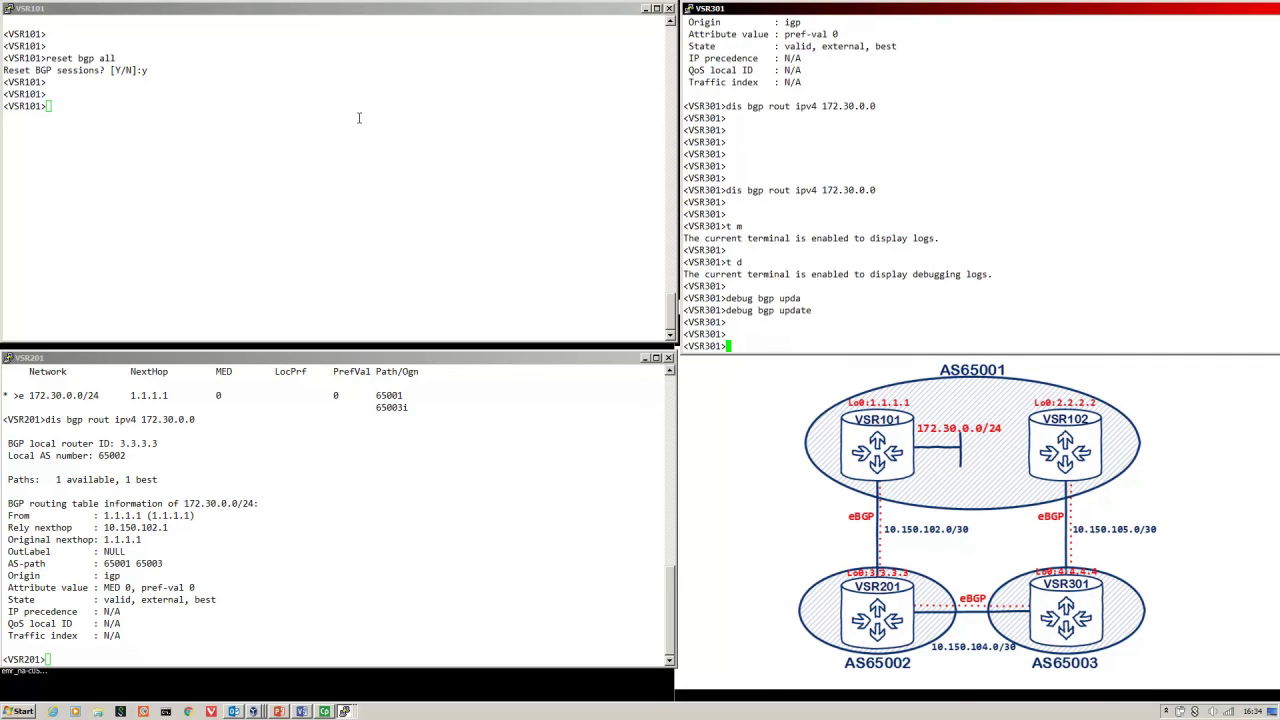
# - Enter system view on VSR101 and shut down loopback interface 1 to trigger a BGP update
pyautogui.click(359, 116)
pyautogui.write('sys')
pyautogui.press('Return')
pyautogui.press('Return')
pyautogui.write('int lo1')
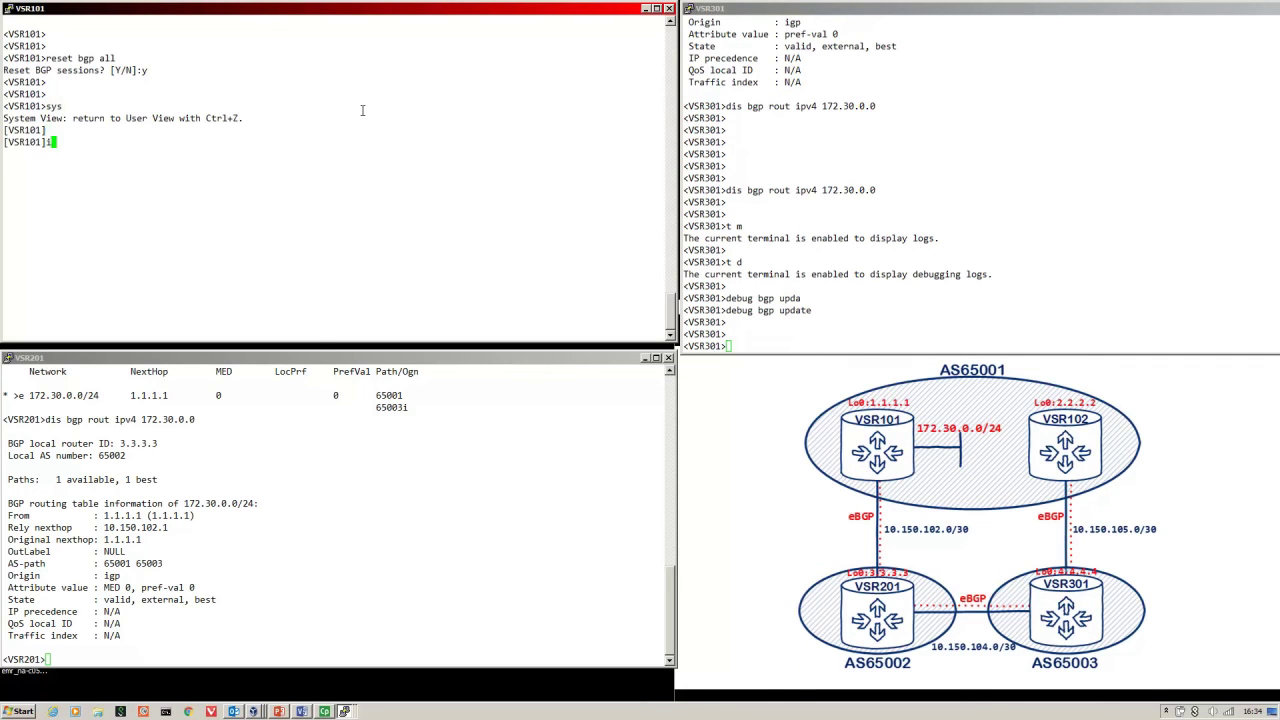
pyautogui.press('Return')
pyautogui.press('Return')
pyautogui.write('shut')
pyautogui.press('Return')
pyautogui.press('Return')
pyautogui.press('Return')
pyautogui.press('Return')
pyautogui.press('Return')
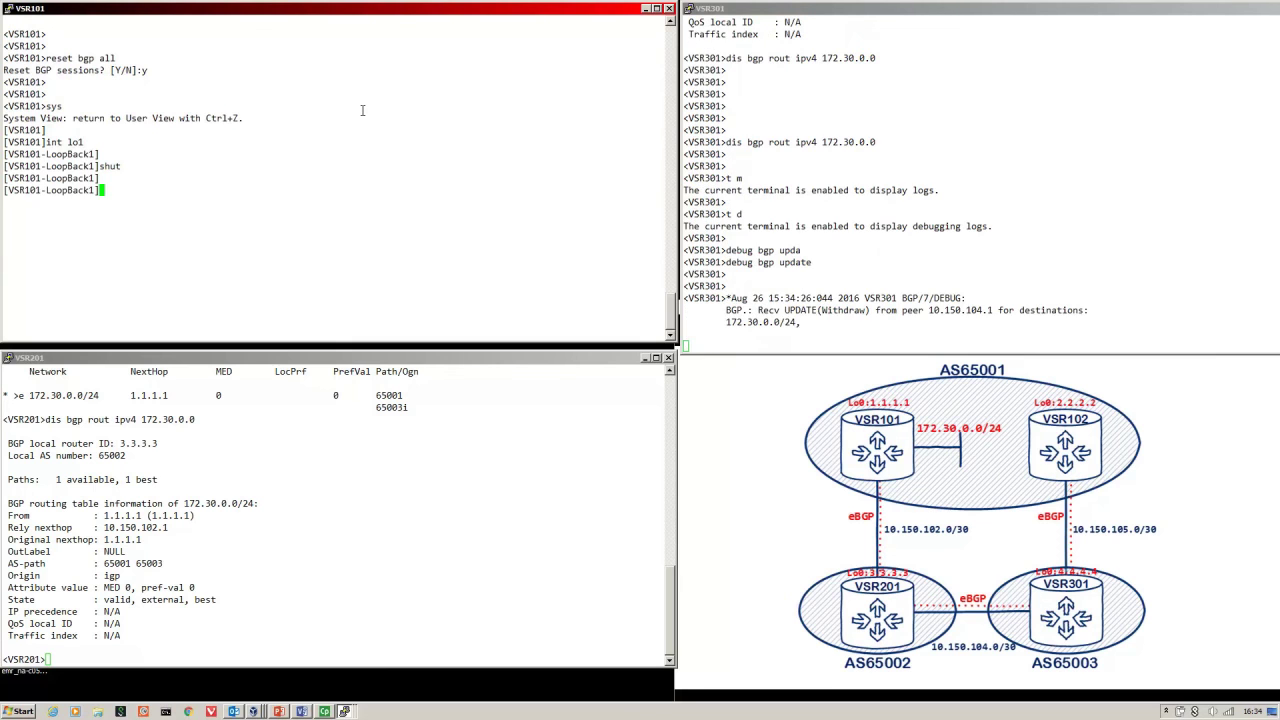
# - Bring loopback interface 1 on VSR101 back up and highlight the stated reason in VSR301's BGP update debug message
pyautogui.write('un shut')
pyautogui.press('Return')
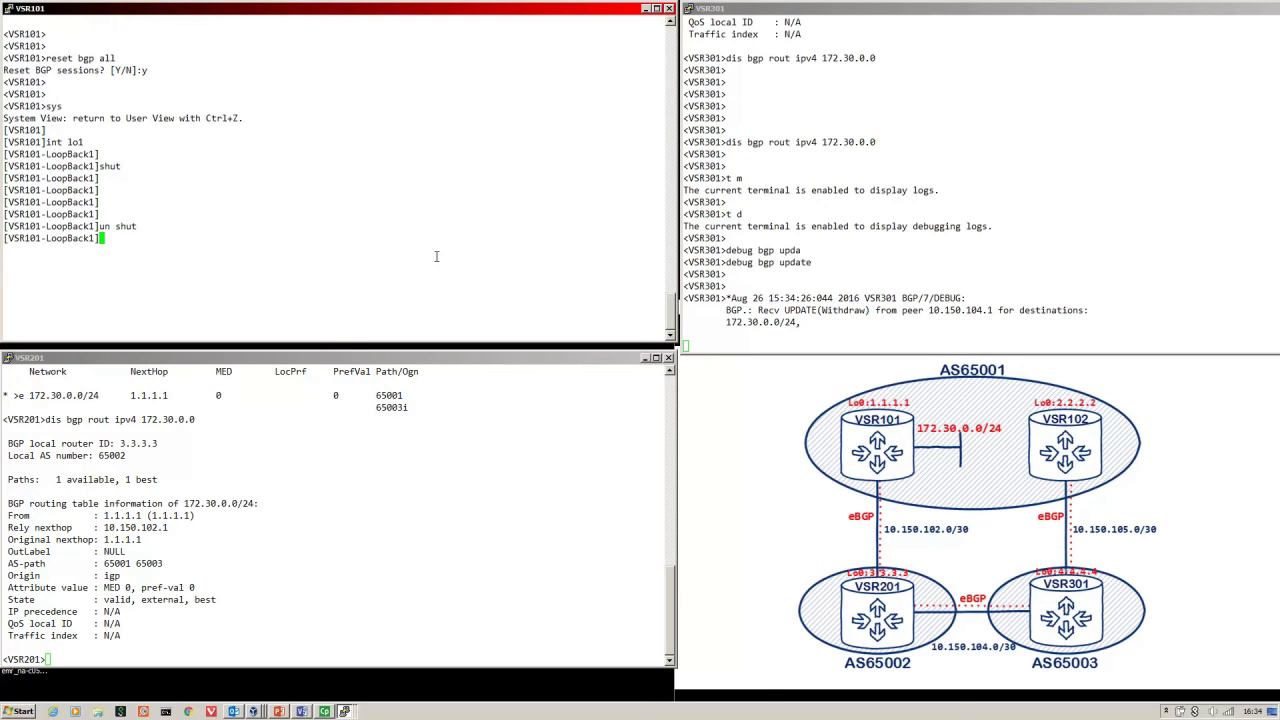
pyautogui.click(844, 208)
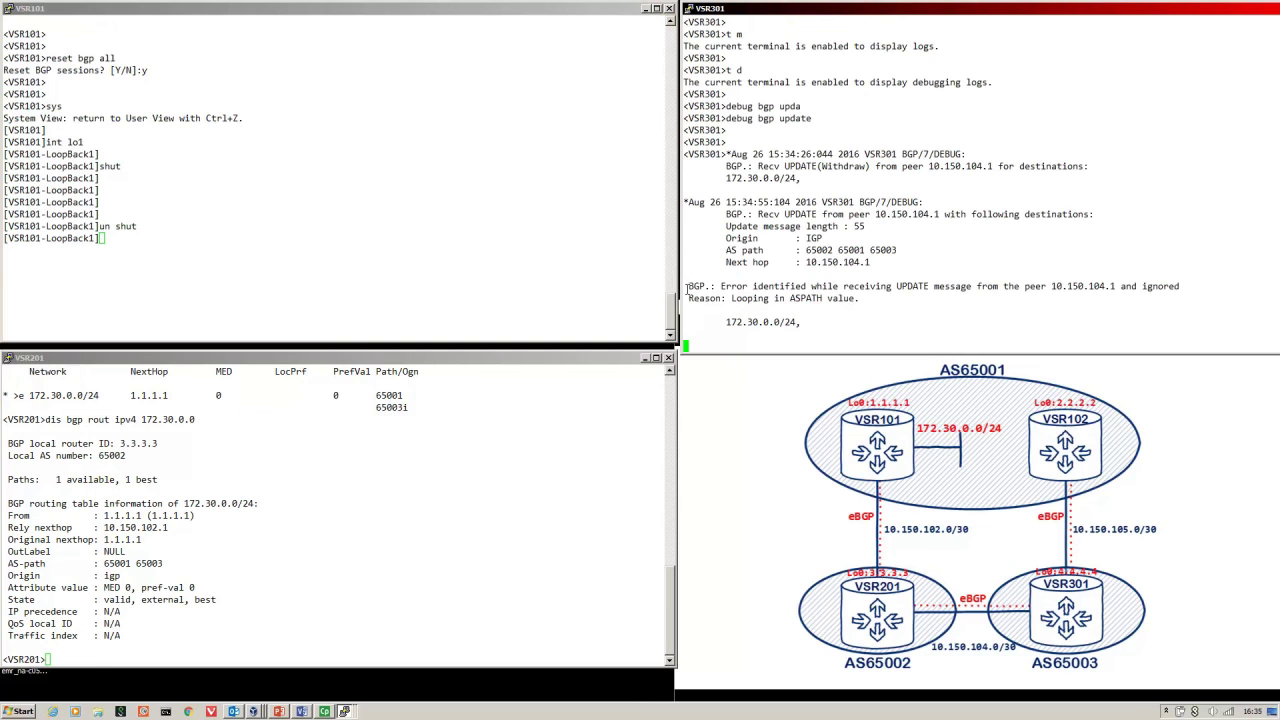
pyautogui.moveTo(687, 298); pyautogui.dragTo(862, 298)
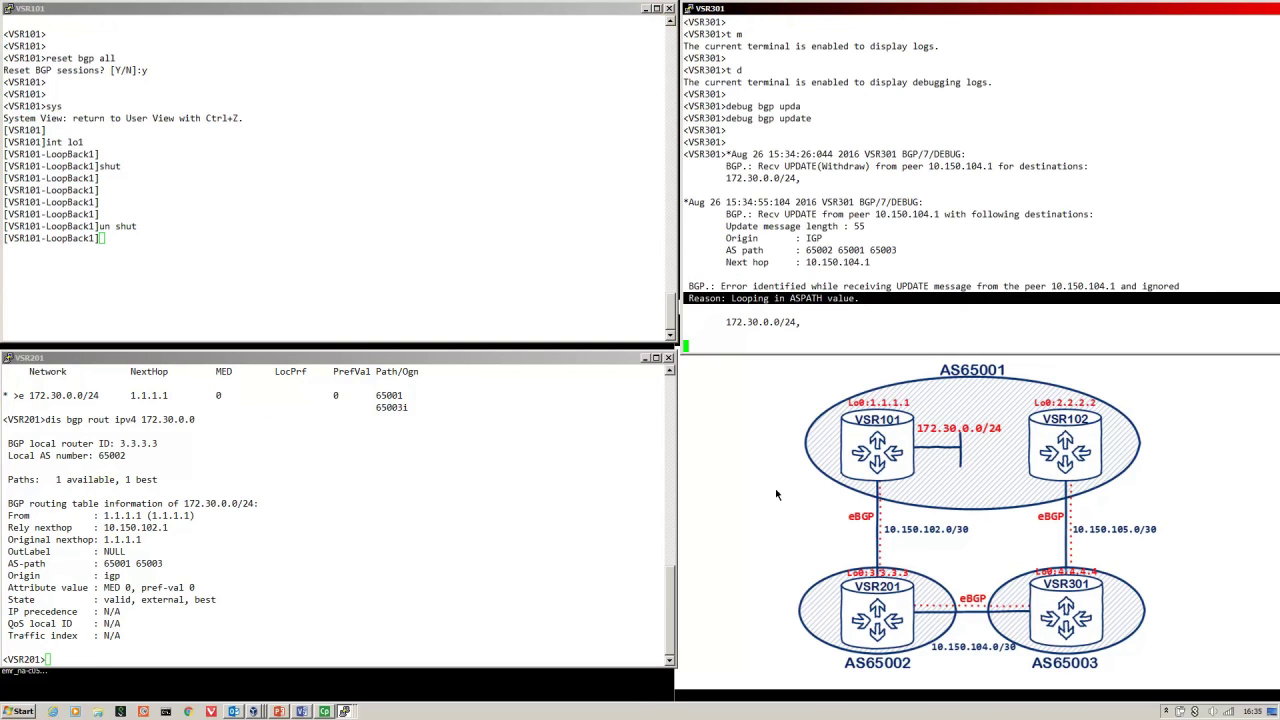